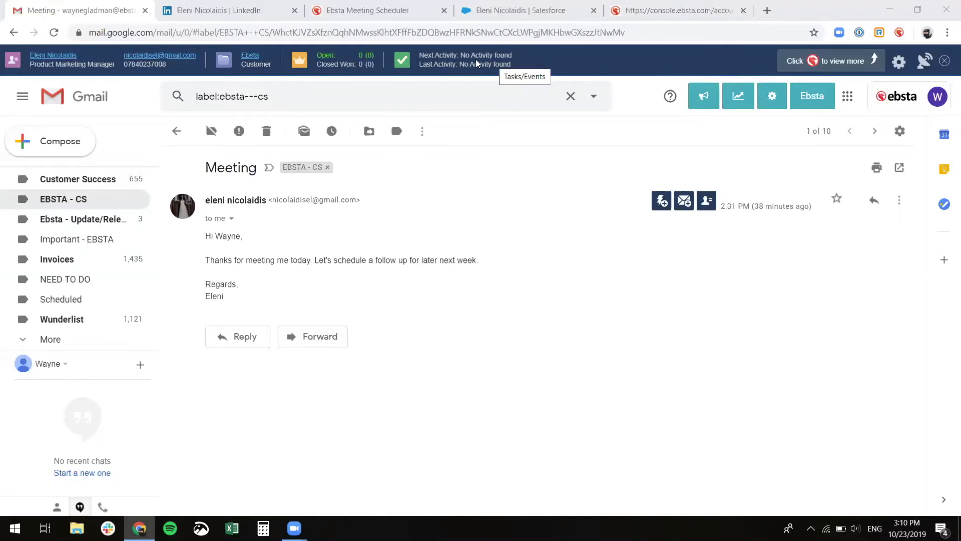
left_click(899, 34)
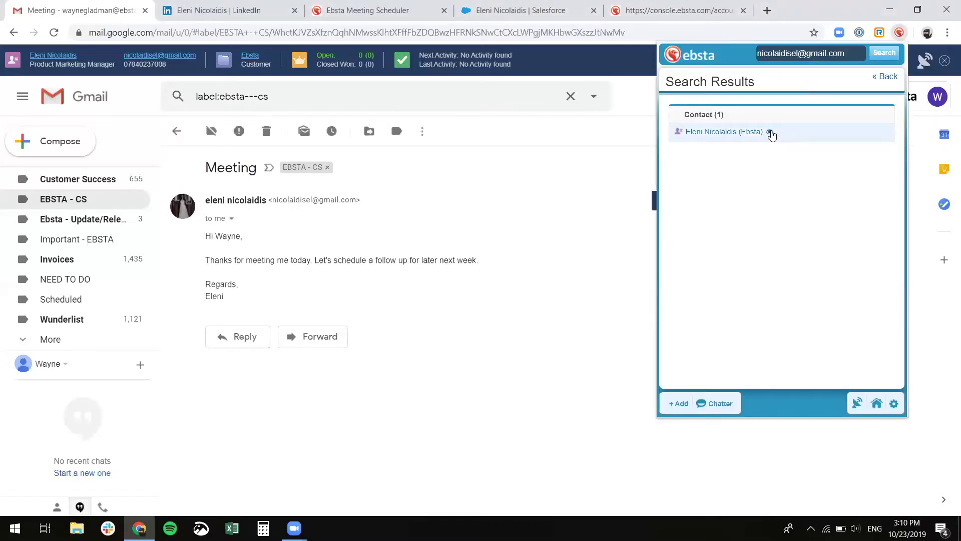
mouse_move(769, 135)
left_click(749, 133)
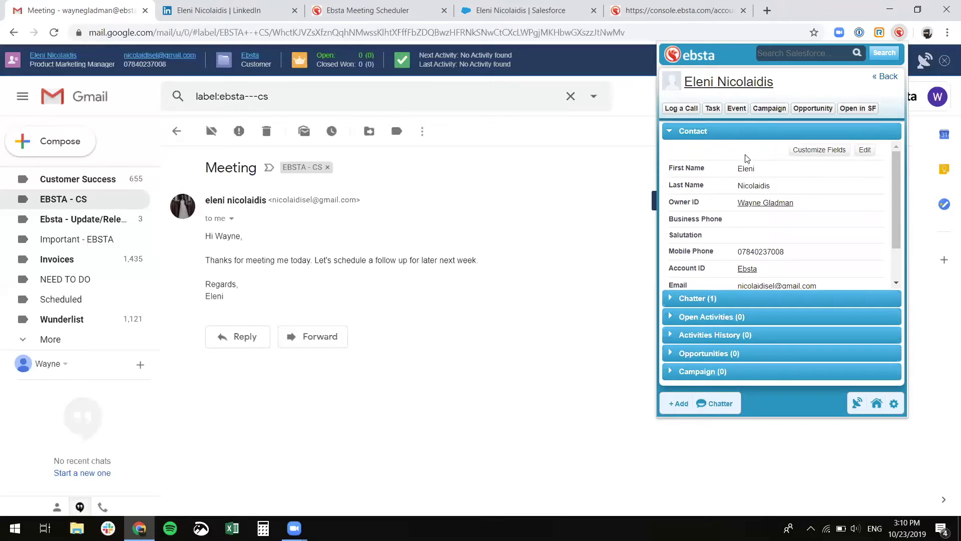
scroll(729, 164, "down", 2)
scroll(729, 164, "up", 2)
scroll(728, 214, "down", 2)
scroll(729, 214, "up", 2)
left_click(705, 305)
left_click(878, 77)
left_click(612, 146)
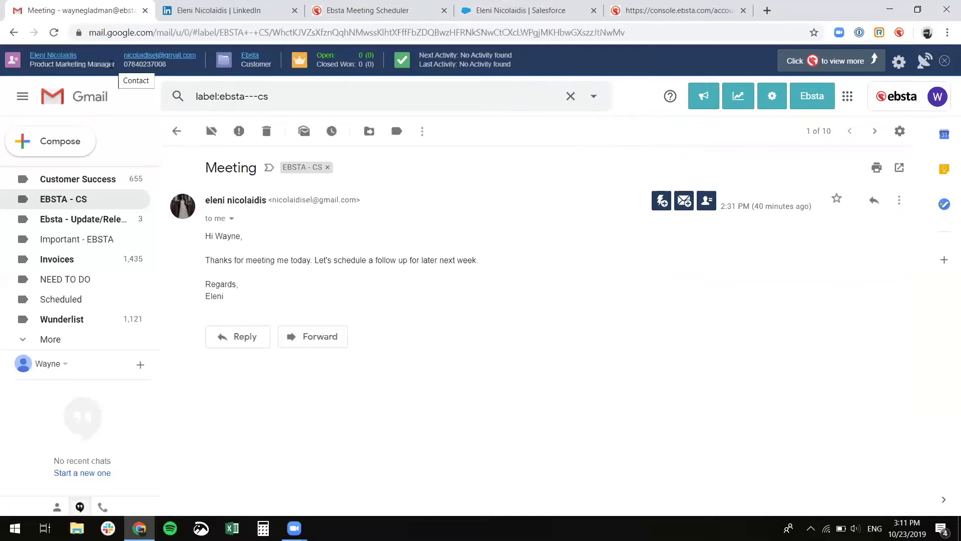
- Open the contact's Salesforce record (Product Marketing Manager at Ebsta) in its own tab, then return to Gmail
left_click(55, 56)
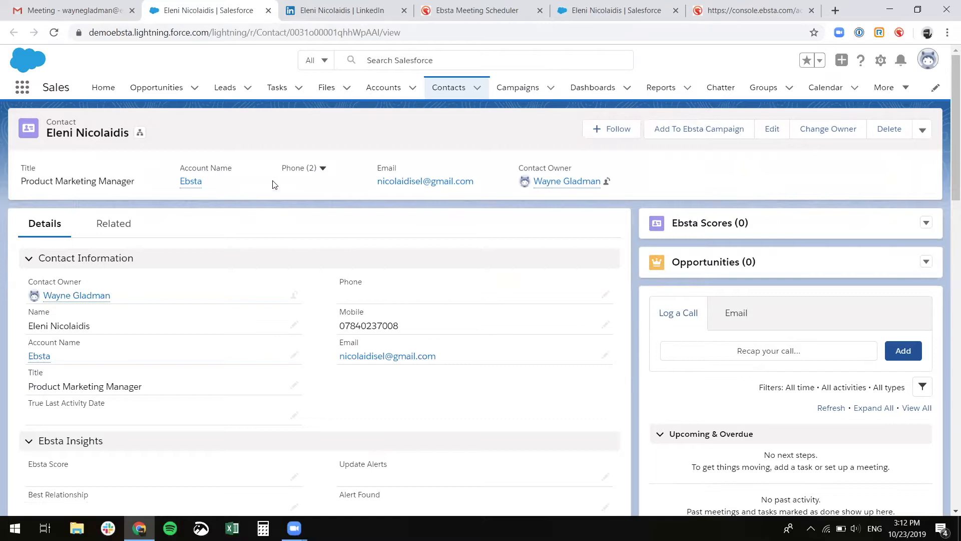
left_click(492, 60)
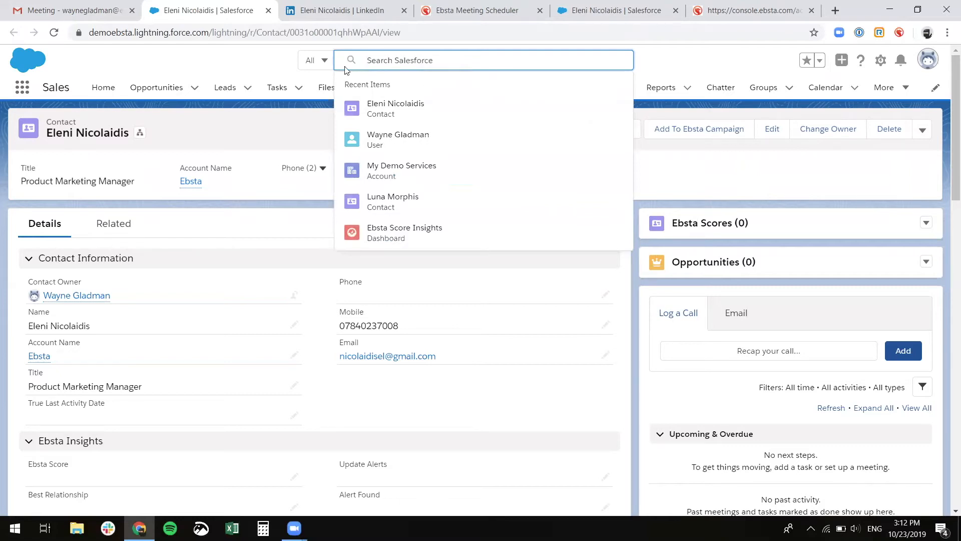
left_click(250, 59)
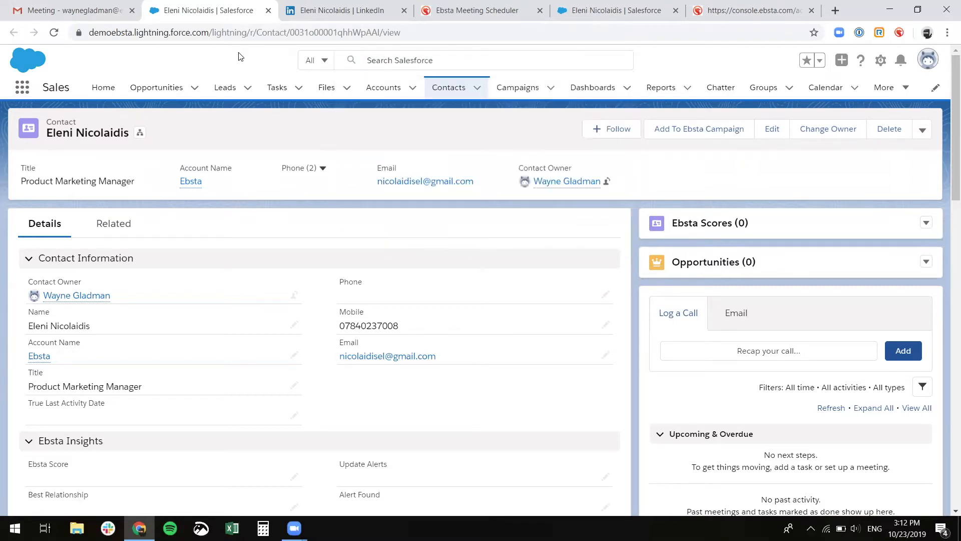
left_click(91, 13)
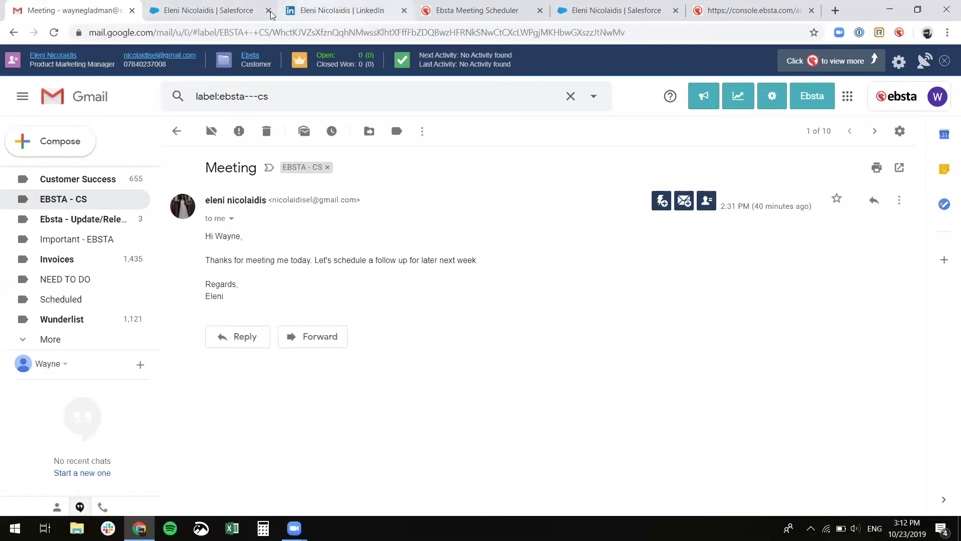
- Reload the contact's LinkedIn profile, check Ebsta's Salesforce match, and select 'Manager' in her headline
left_click(295, 12)
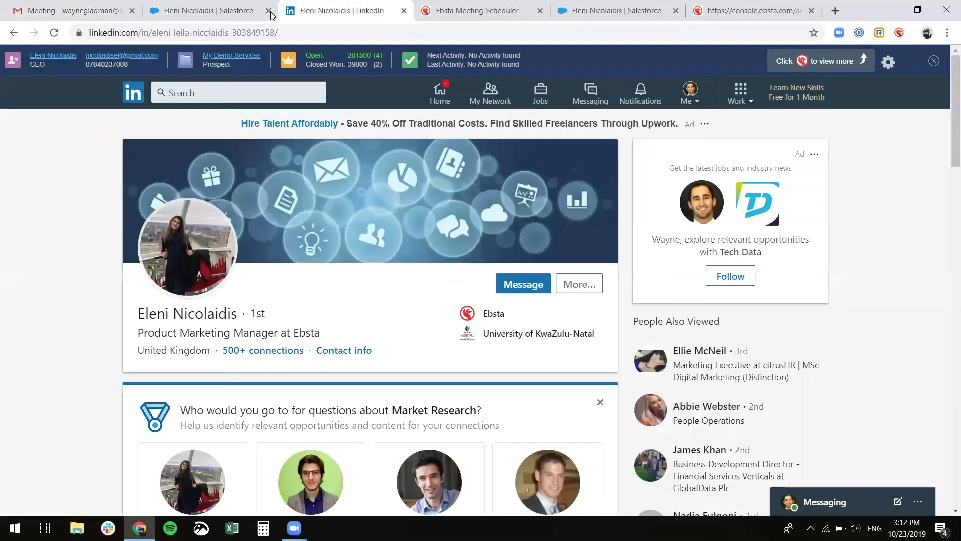
left_click(439, 103)
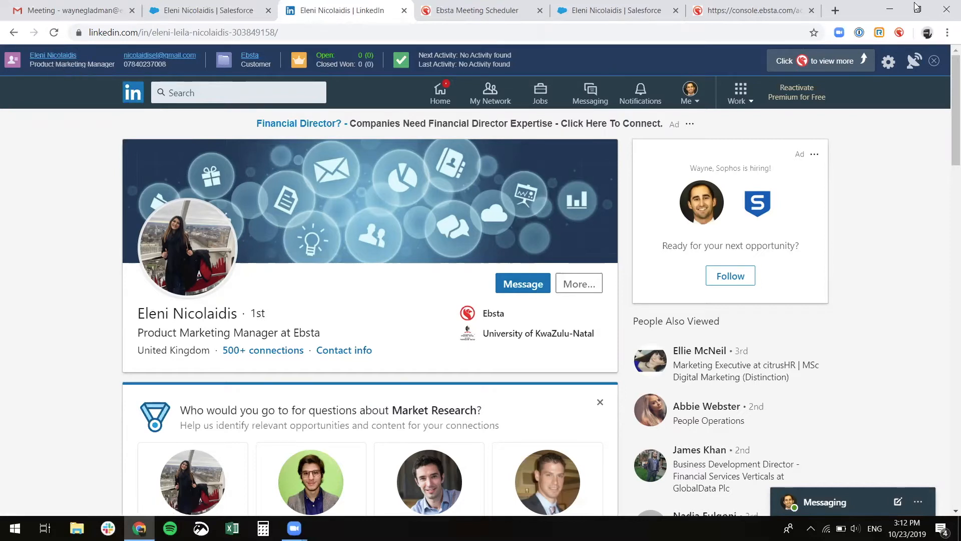
left_click(900, 33)
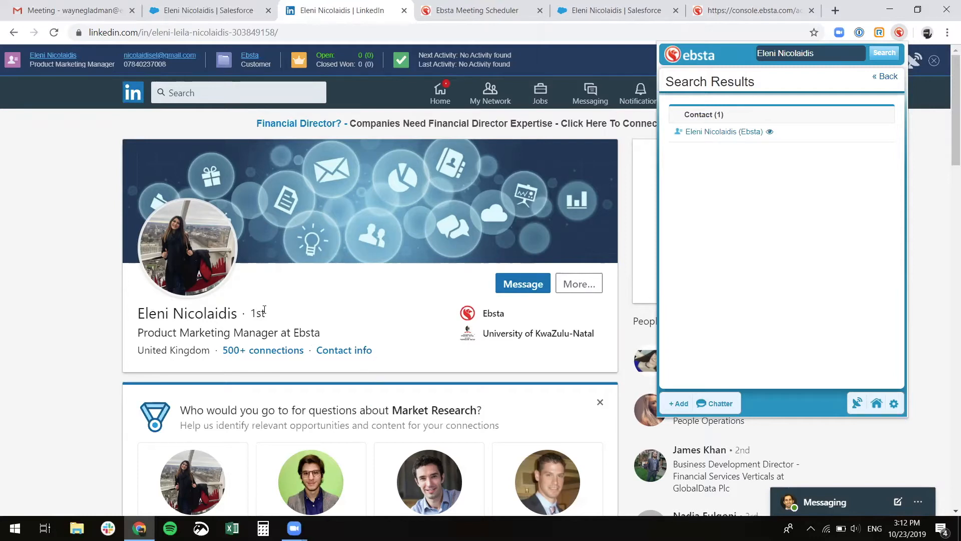
left_click(239, 337)
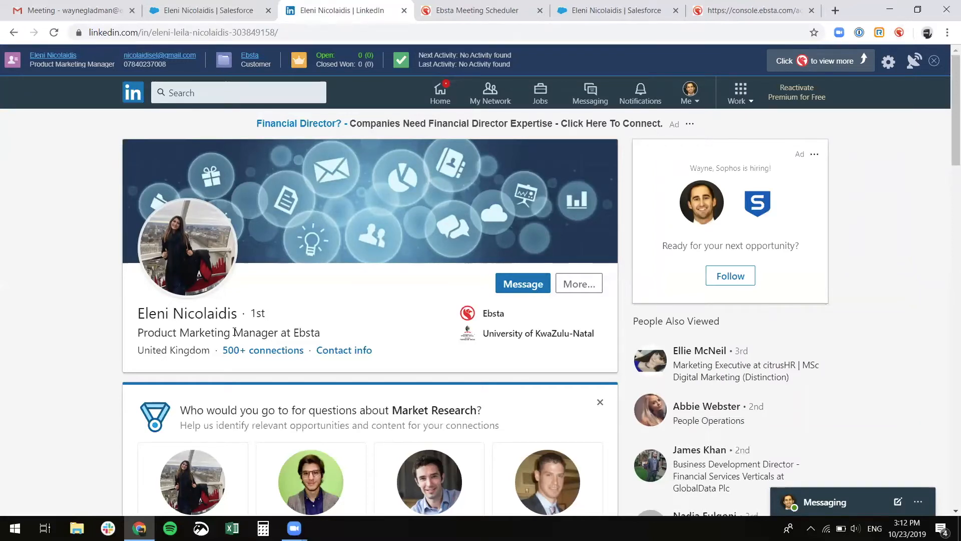
left_click_drag(233, 333, 276, 336)
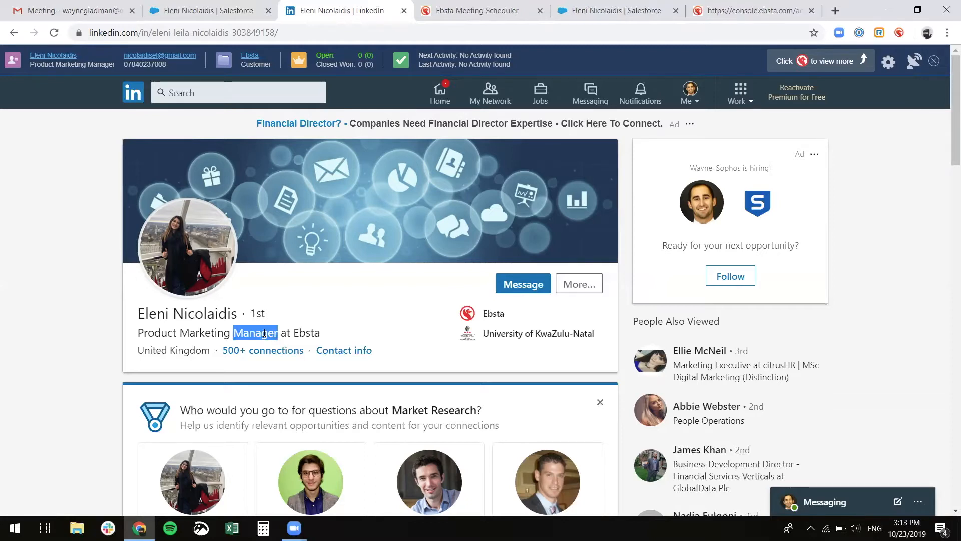
- Run an Ebsta Search on 'Manager' from LinkedIn (0 Salesforce results), then return to the Gmail Meeting email
right_click(265, 332)
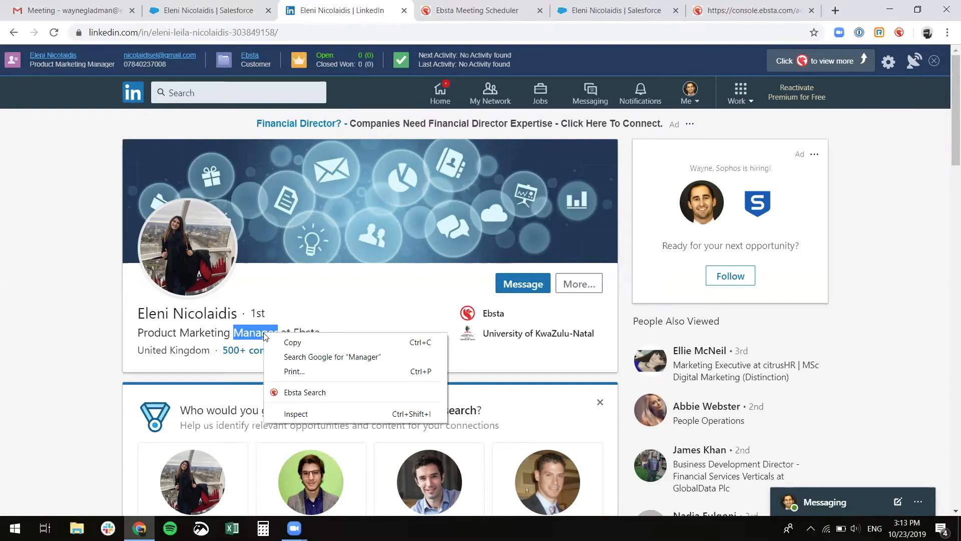
left_click(320, 392)
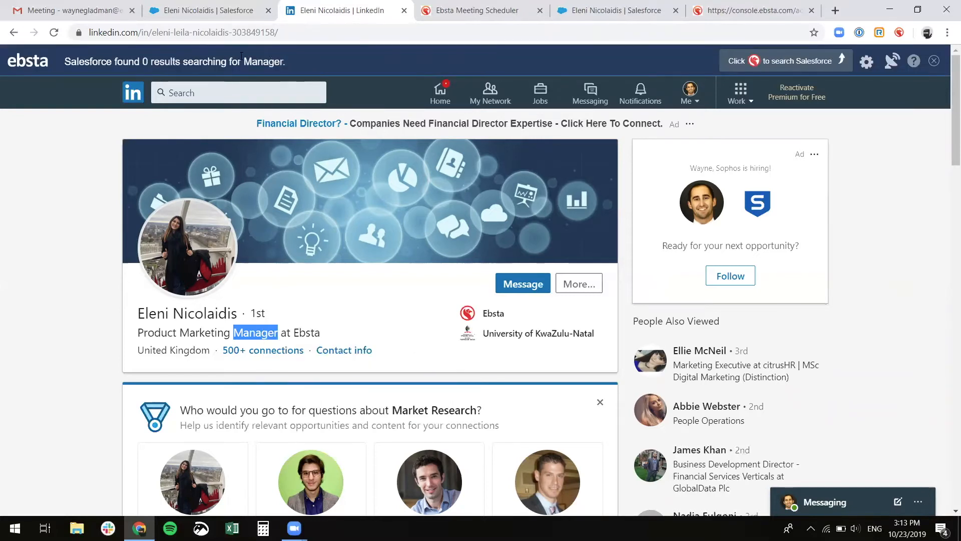
left_click_drag(246, 61, 288, 62)
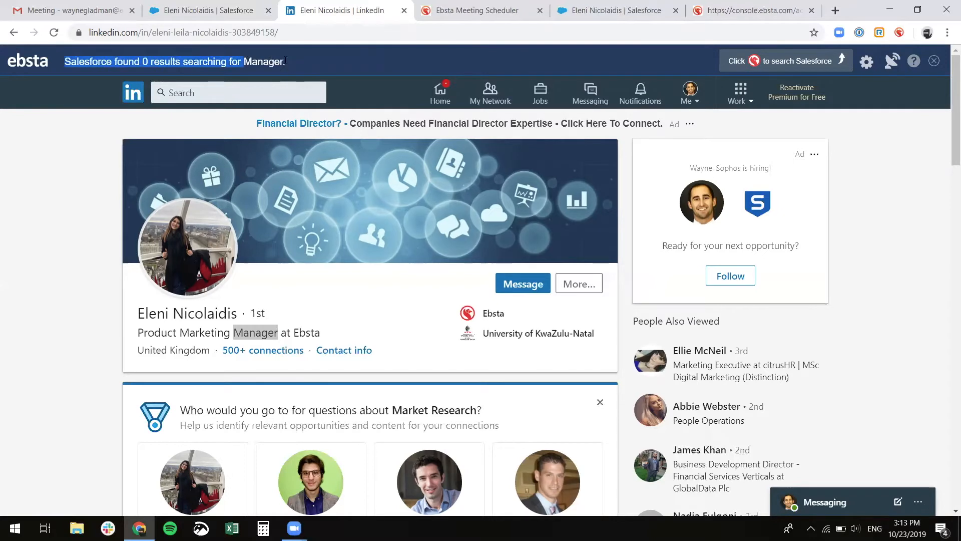
left_click(285, 59)
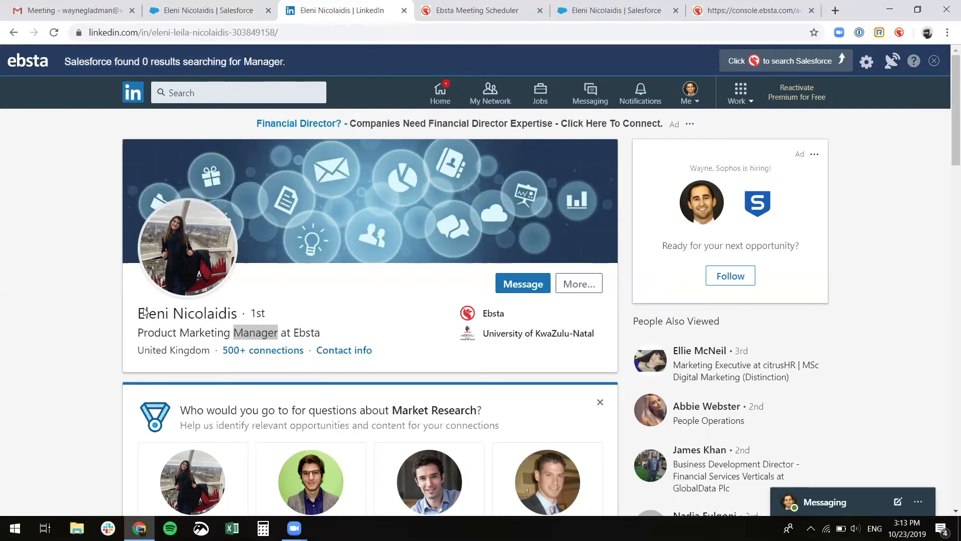
left_click(107, 299)
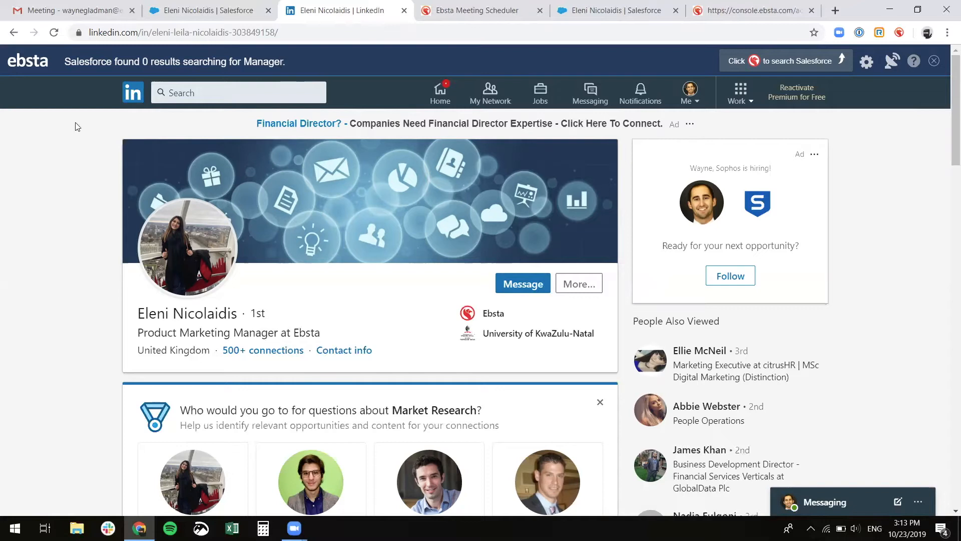
left_click(102, 10)
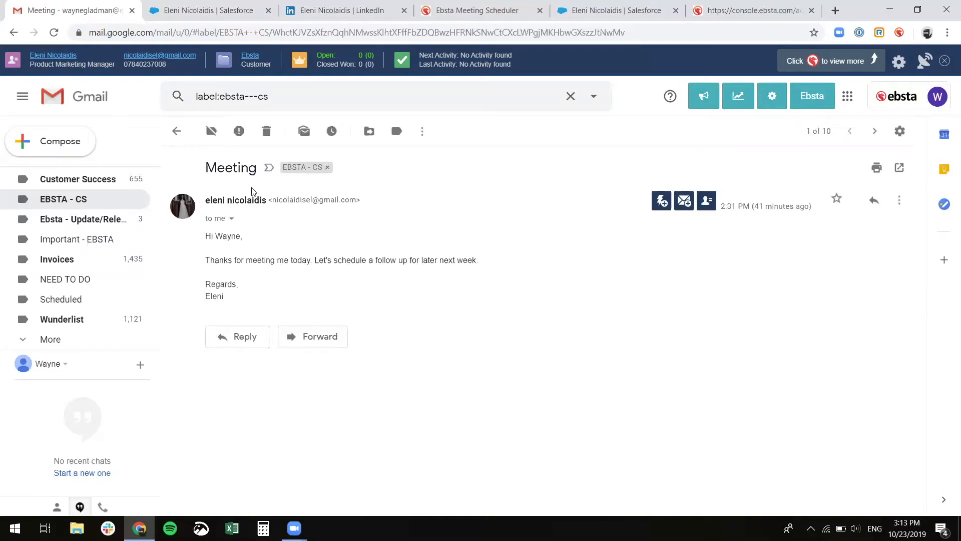
- Start a blank email and schedule it to send on Oct 25th at 7:13 AM
left_click(70, 142)
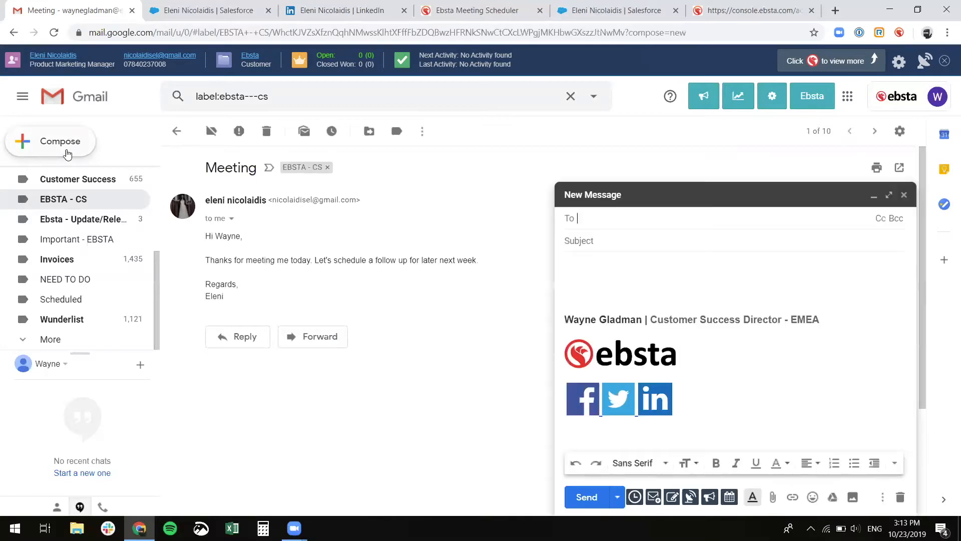
left_click(635, 498)
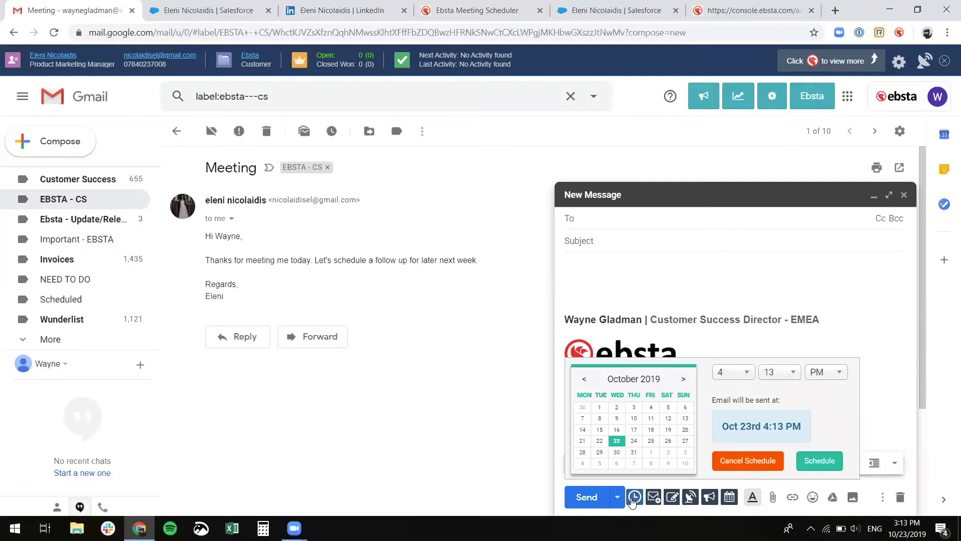
left_click(651, 442)
left_click(747, 373)
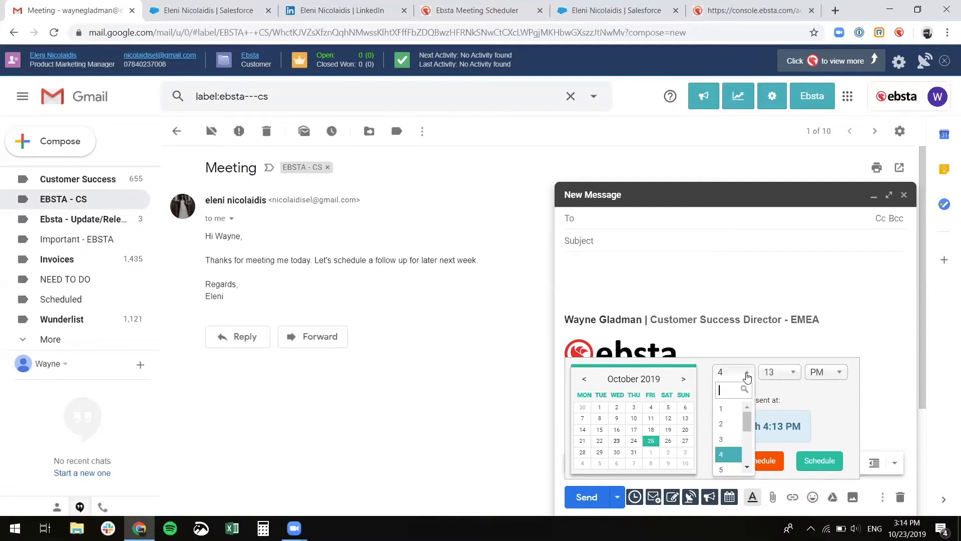
scroll(728, 435, "down", 3)
scroll(729, 435, "up", 3)
left_click(747, 468)
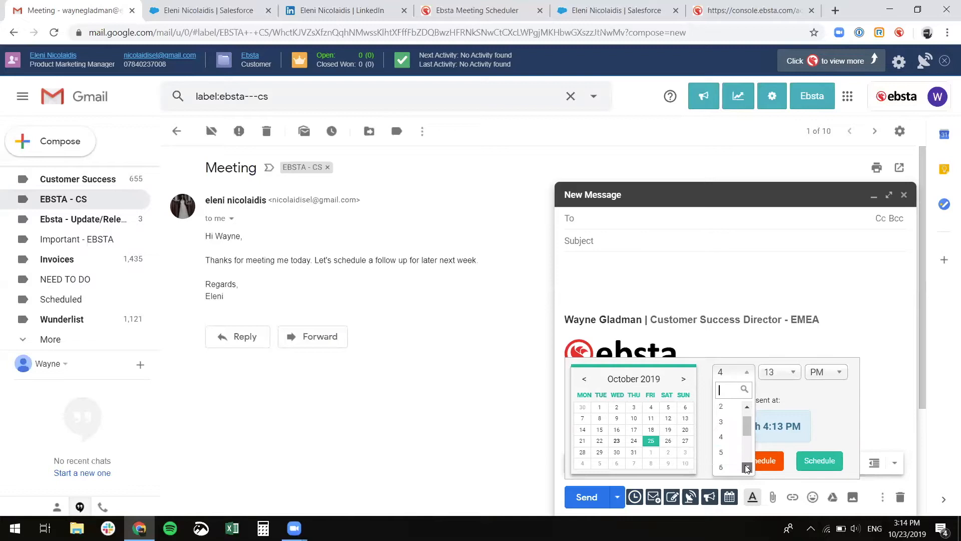
left_click(726, 462)
left_click(824, 372)
left_click(821, 406)
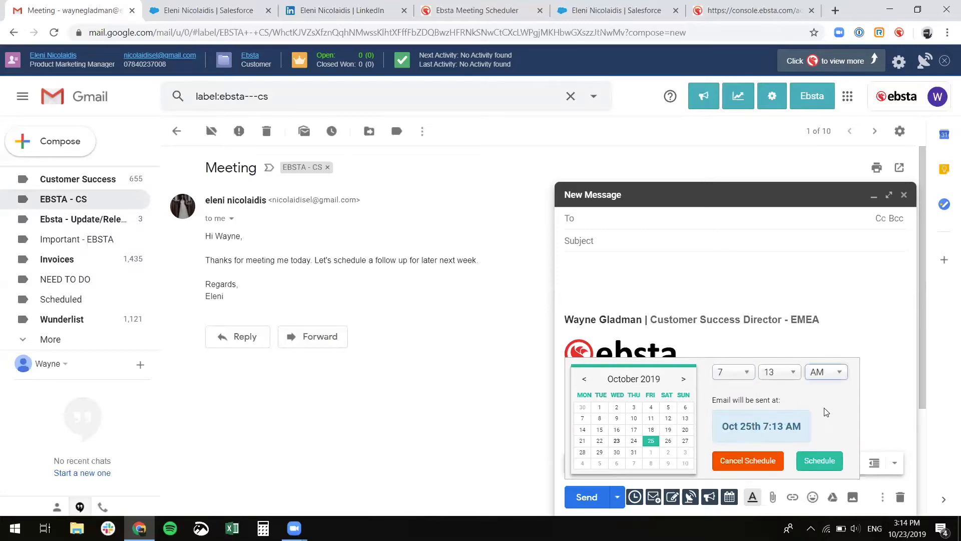
left_click(824, 458)
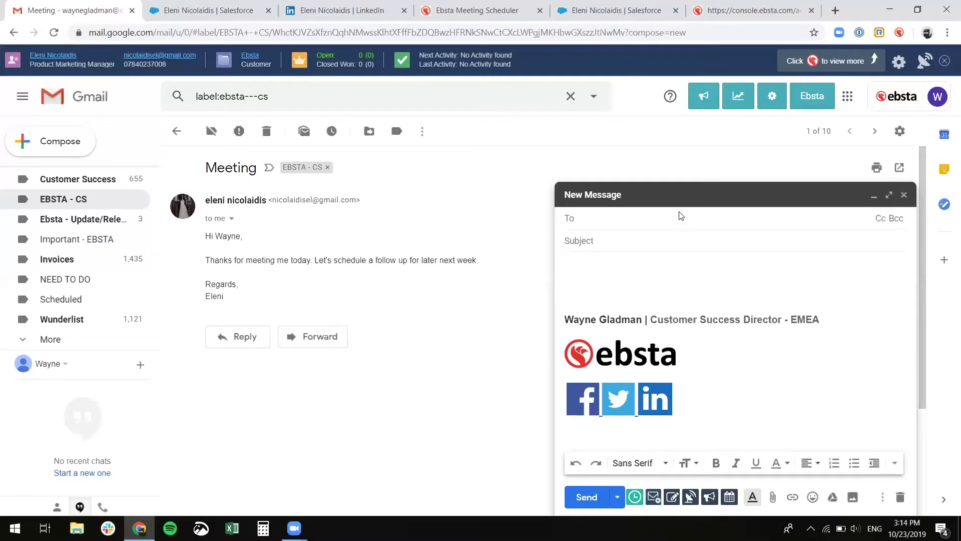
- Add the contact from the recipient suggestions, glance at Salesforce logging, then remove her again
type("eleni")
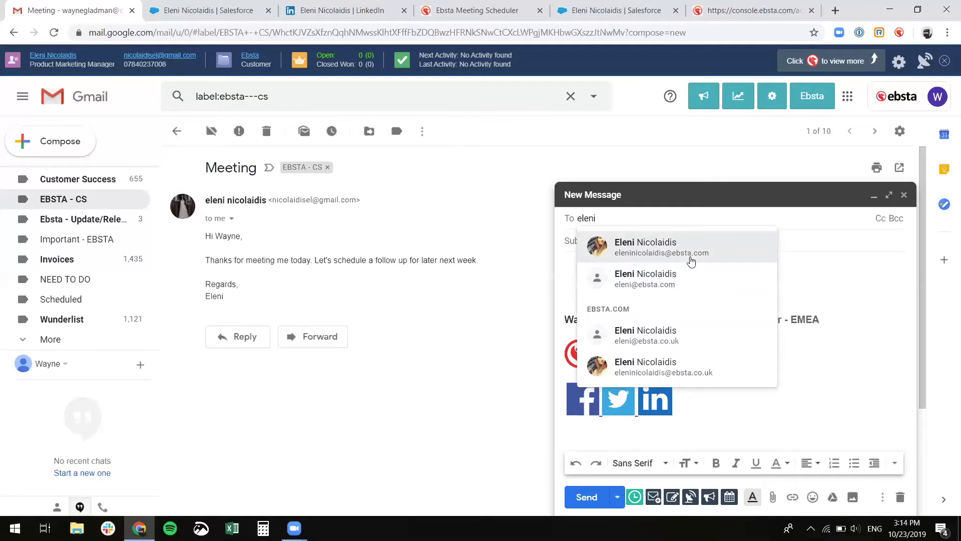
left_click(692, 257)
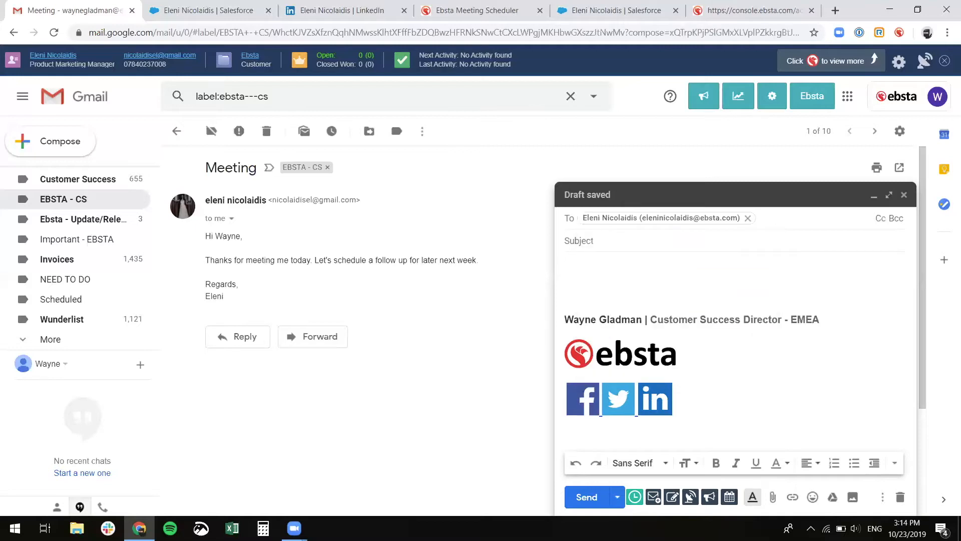
left_click(653, 498)
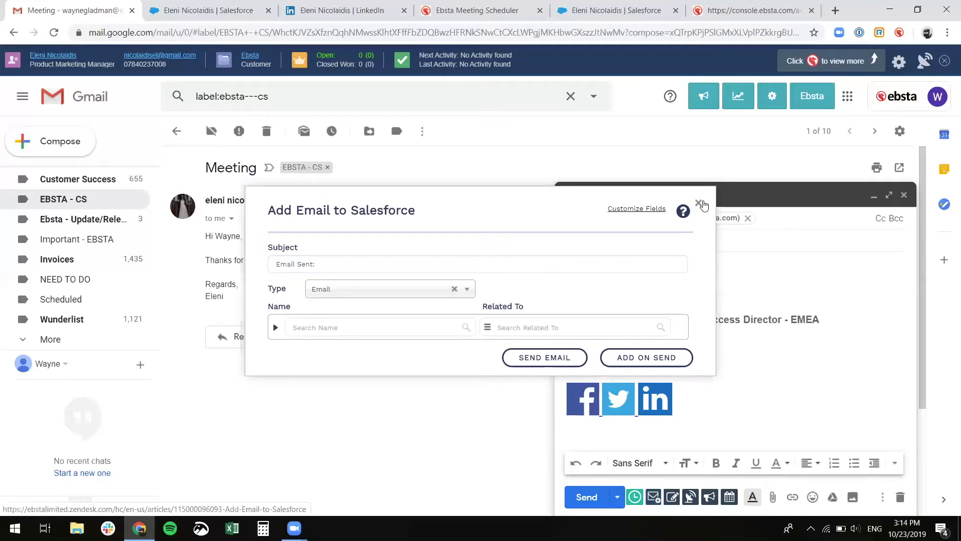
left_click(699, 203)
left_click(748, 218)
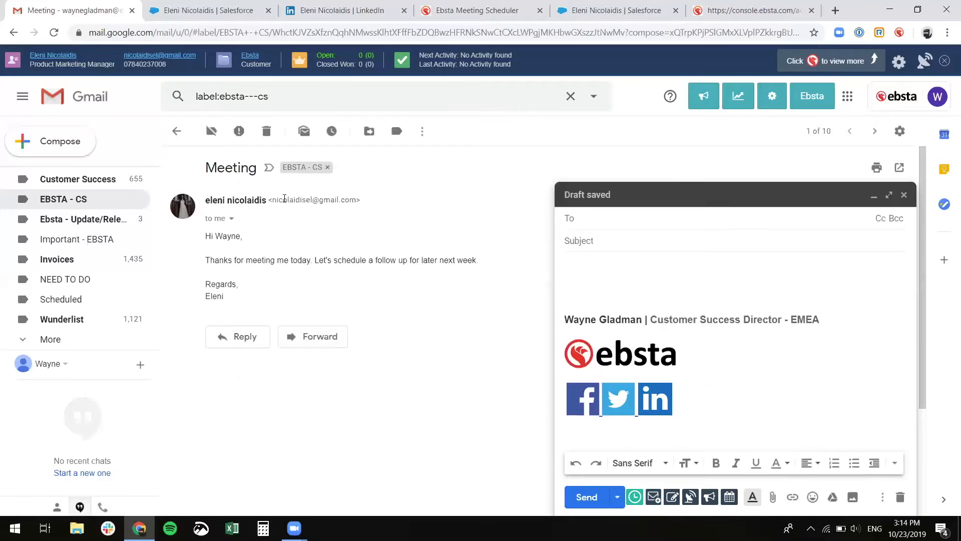
- Copy the contact's email address into the To field and bring up Add Email to Salesforce
left_click_drag(274, 200, 356, 201)
right_click(356, 201)
left_click(361, 209)
left_click(615, 218)
key("ctrl+v")
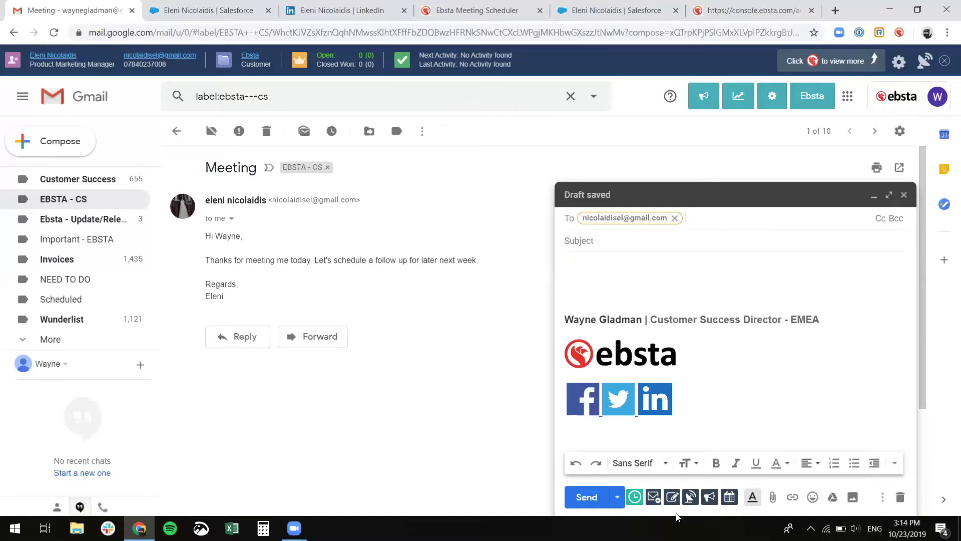
left_click(654, 501)
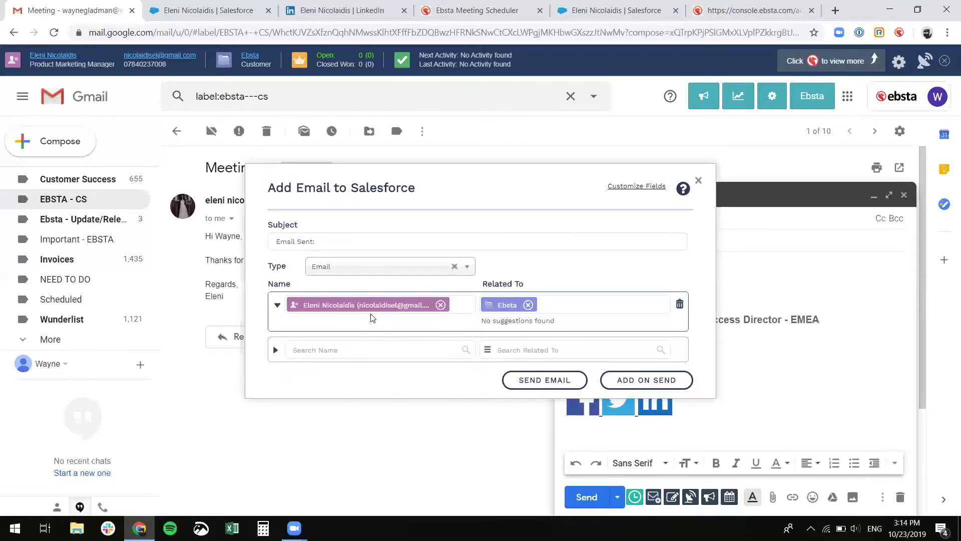
- Keep the contact and Ebsta account links in Add Email to Salesforce and choose Add on Send
mouse_move(382, 311)
left_click(339, 351)
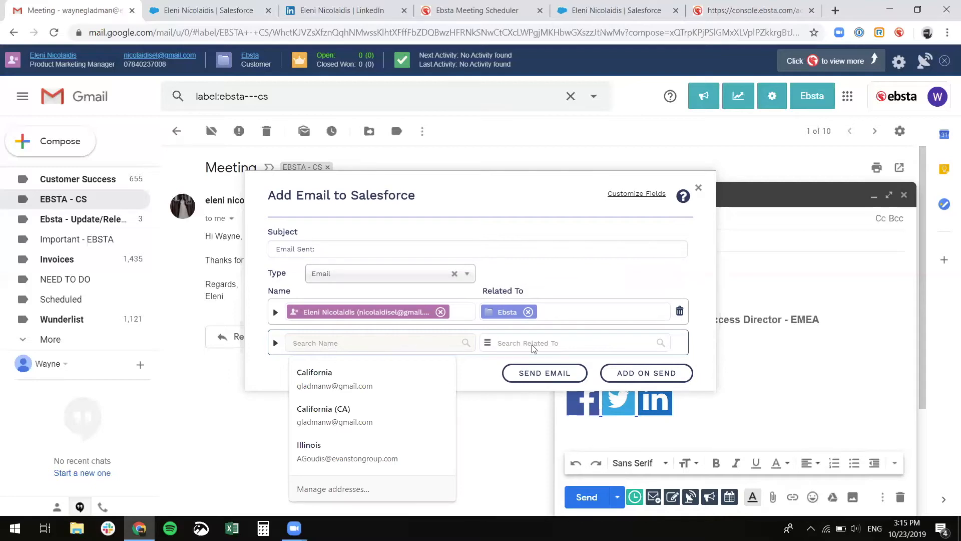
left_click(478, 372)
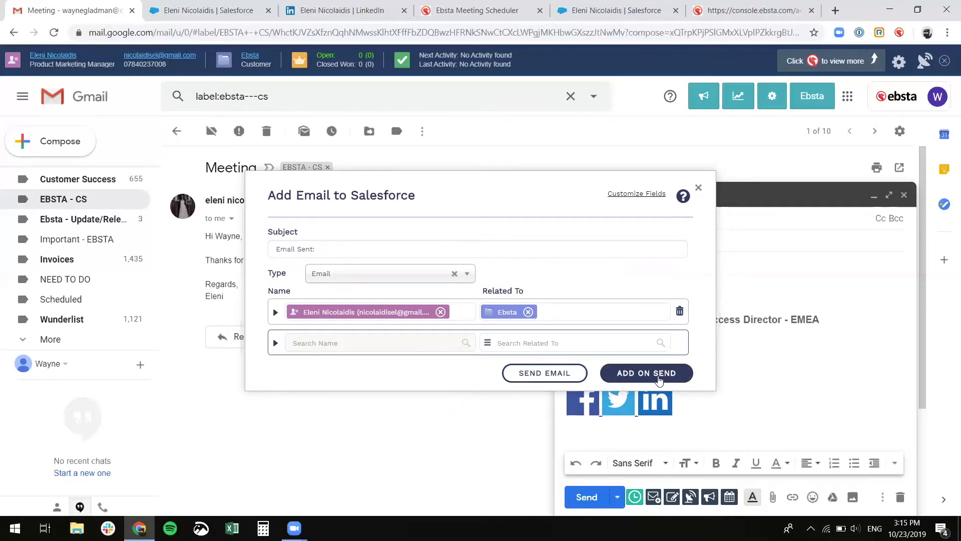
left_click(659, 381)
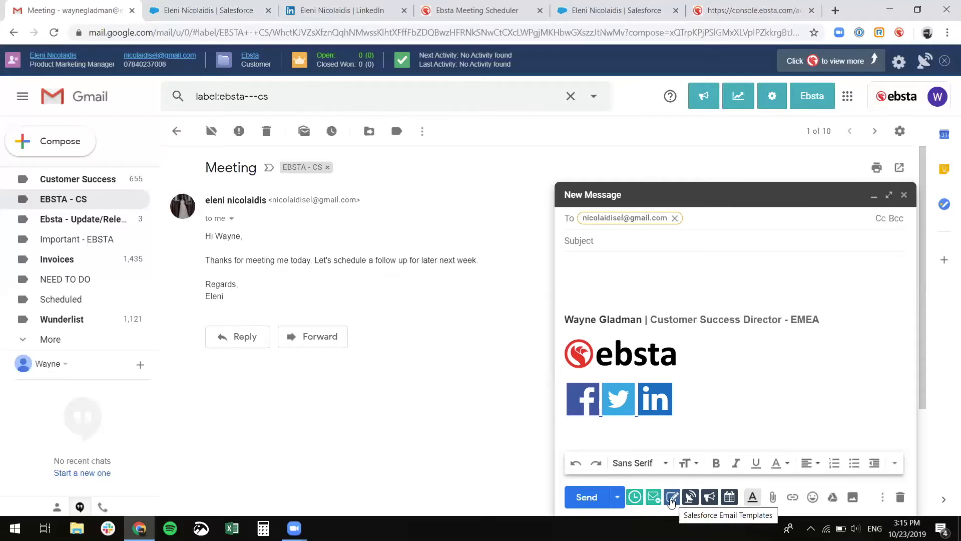
- Insert the 'Campaign Step 2' Self-Service password template into the draft and view the contact's email tracking
left_click(673, 498)
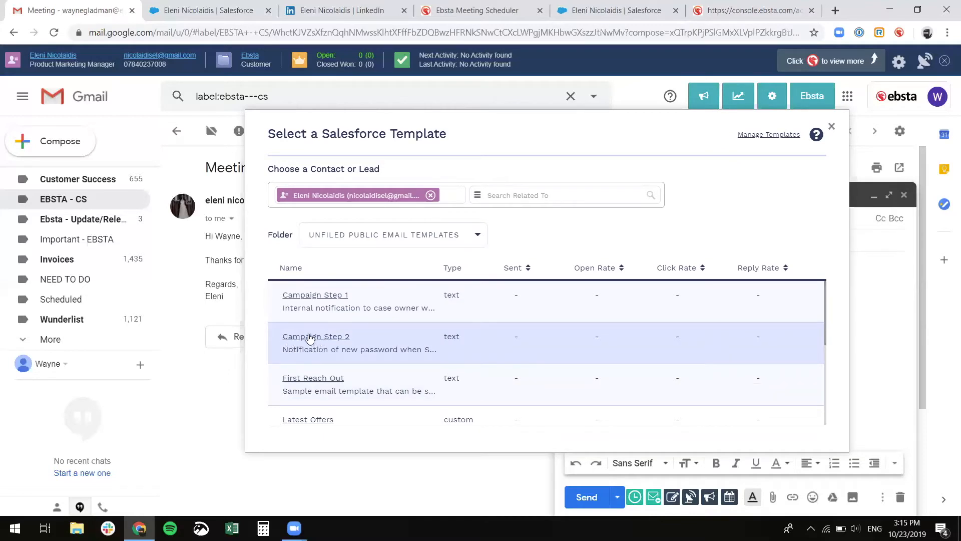
left_click(309, 339)
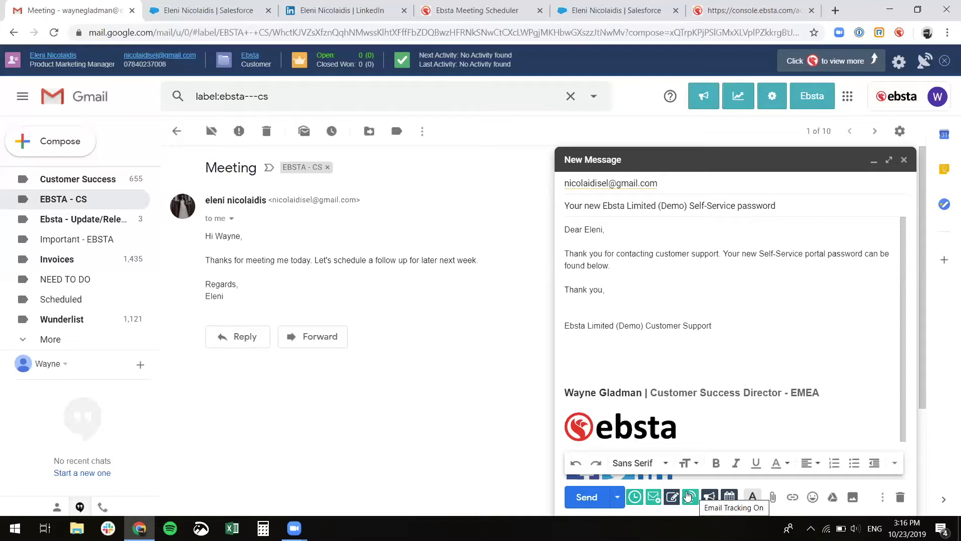
left_click(922, 62)
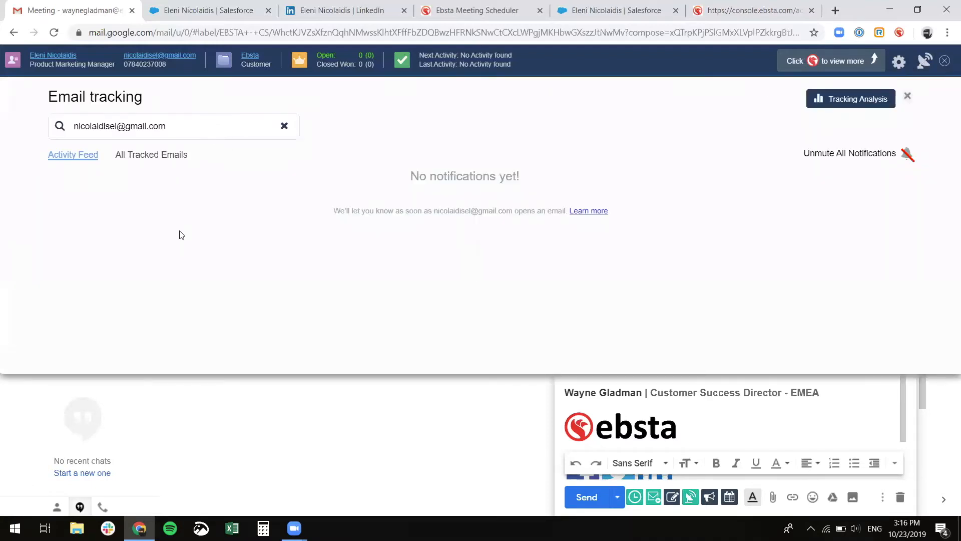
- Show All Tracked Emails for the contact, then open the full Tracking Analysis console page
left_click(173, 159)
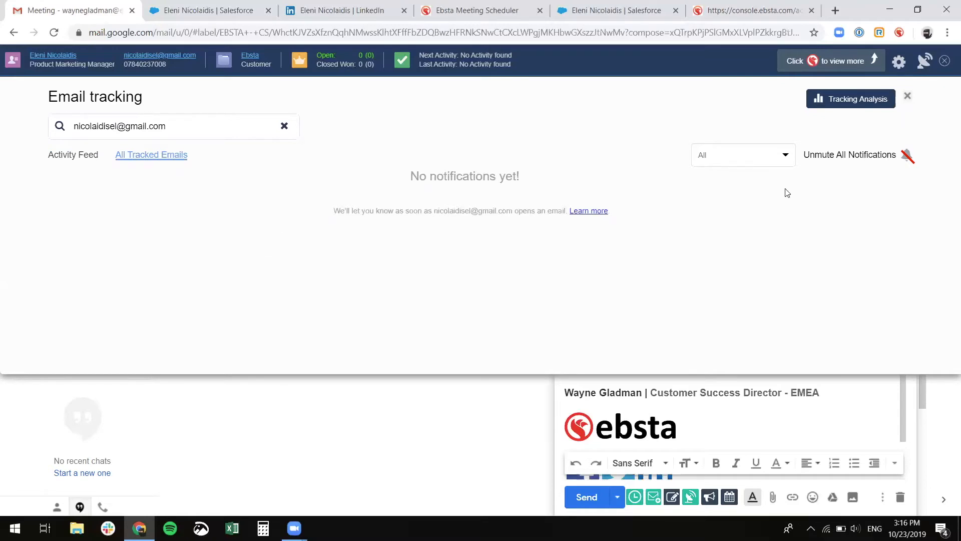
left_click(830, 100)
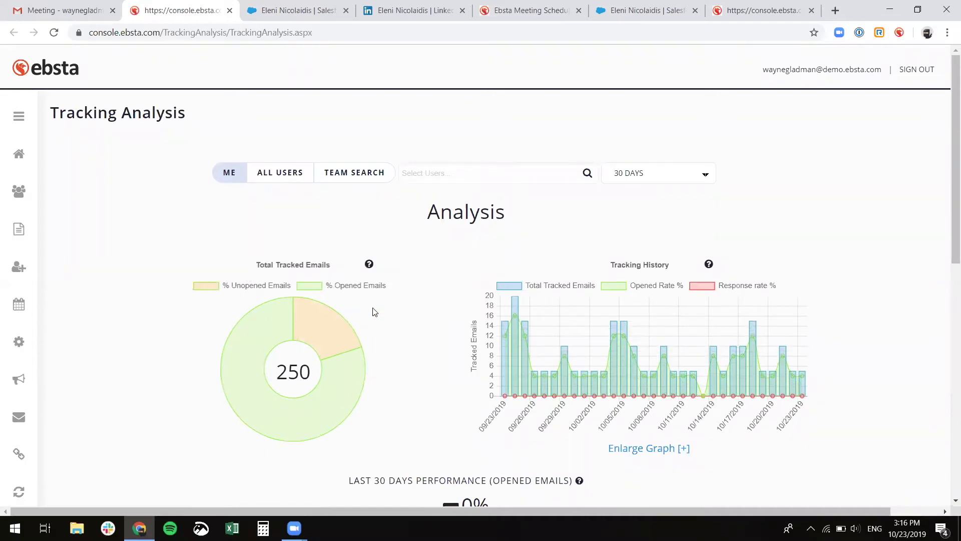
- Scroll through the Best Performing and User Summary tables of the 250-email, 30-day Tracking Analysis
scroll(379, 310, "down", 5)
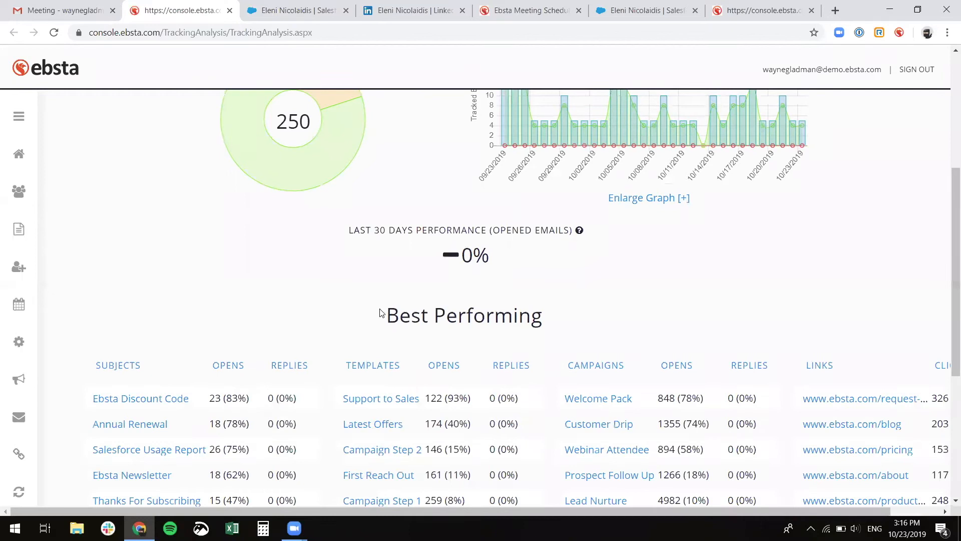
scroll(338, 206, "down", 3)
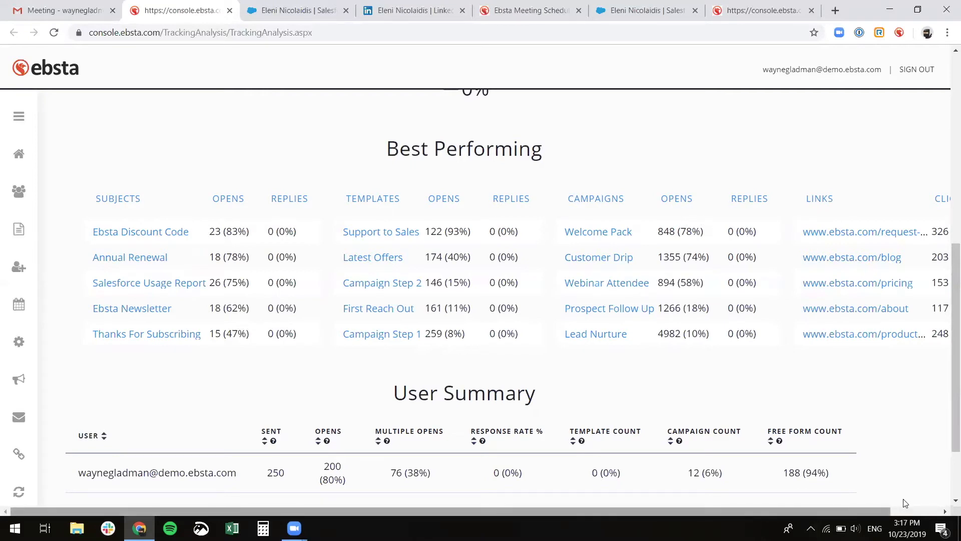
scroll(903, 503, "right", 2)
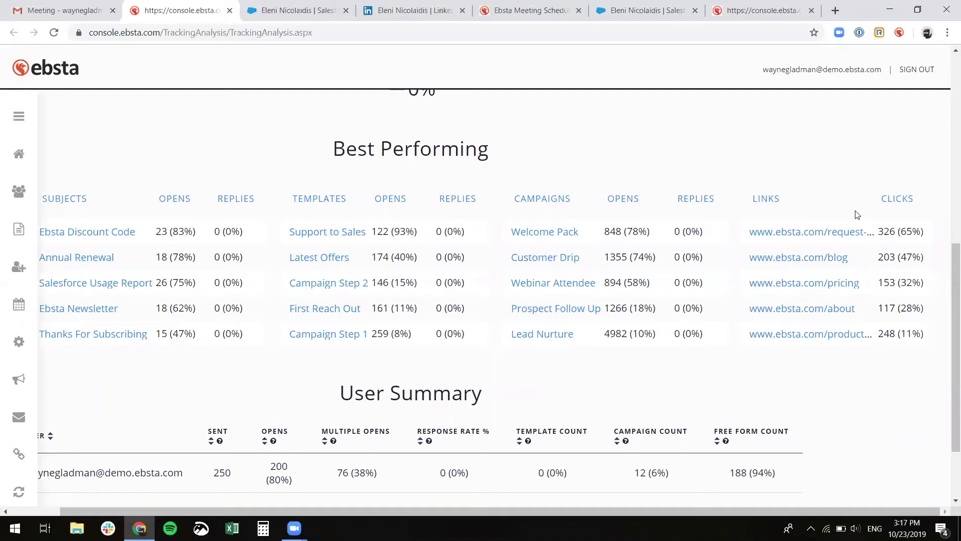
left_click_drag(816, 513, 741, 511)
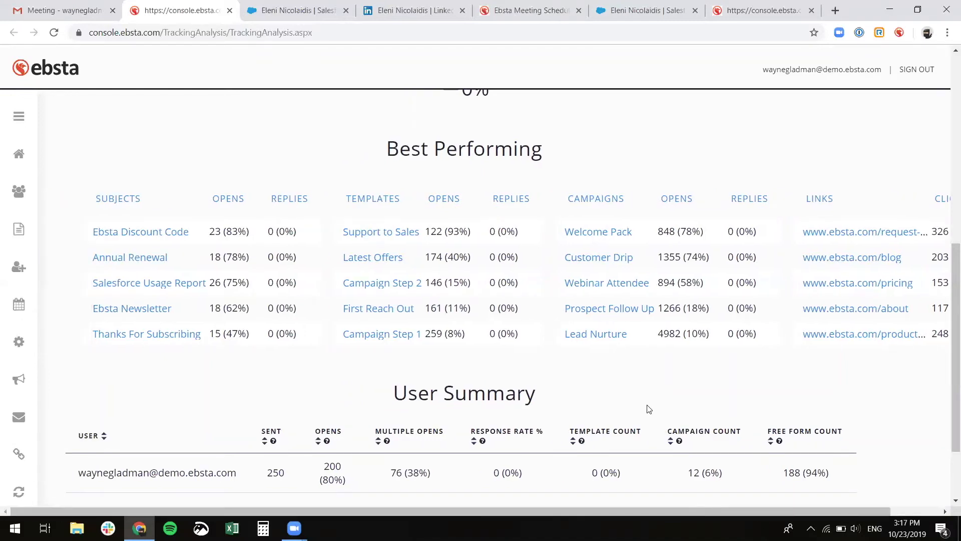
scroll(649, 409, "down", 2)
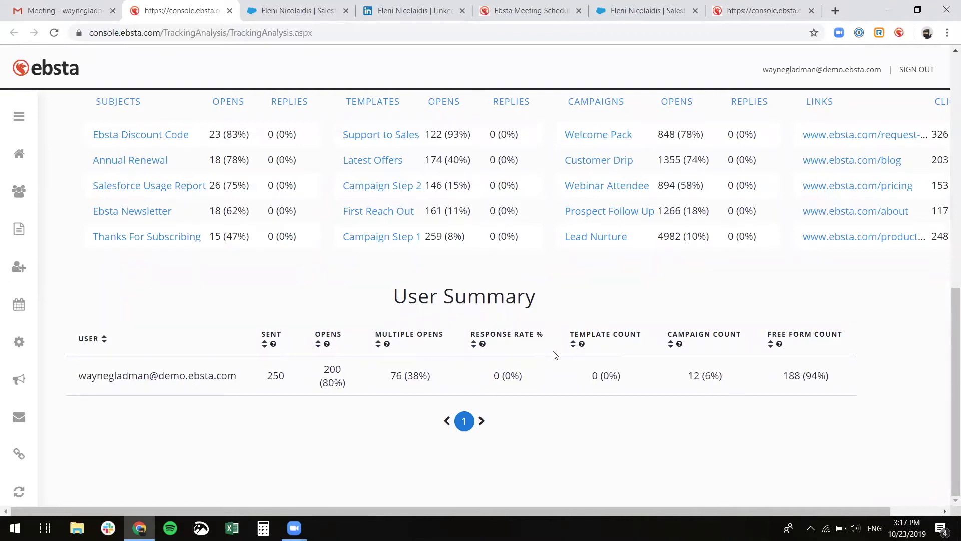
scroll(549, 356, "up", 10)
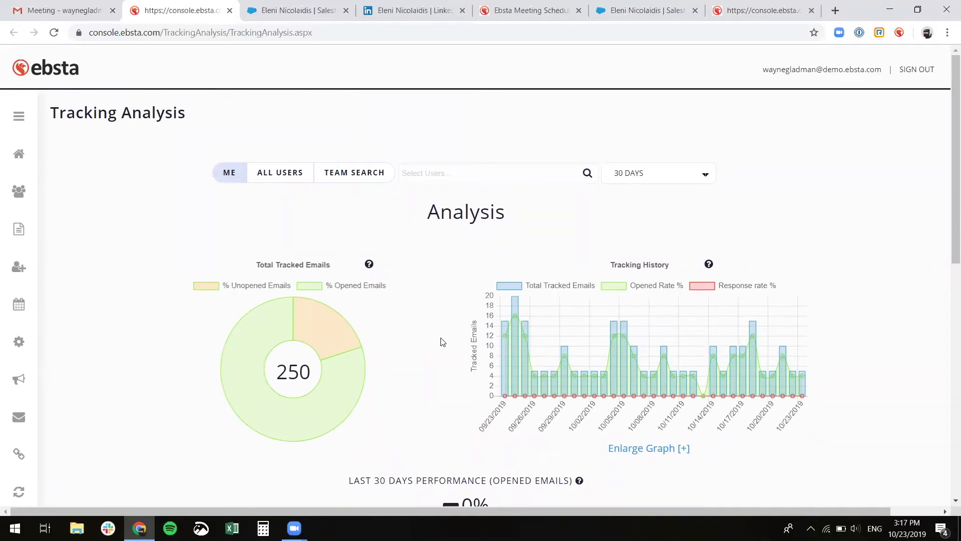
- Switch Tracking Analysis to All Users (2515 tracked emails) and scroll through its tables
left_click(271, 173)
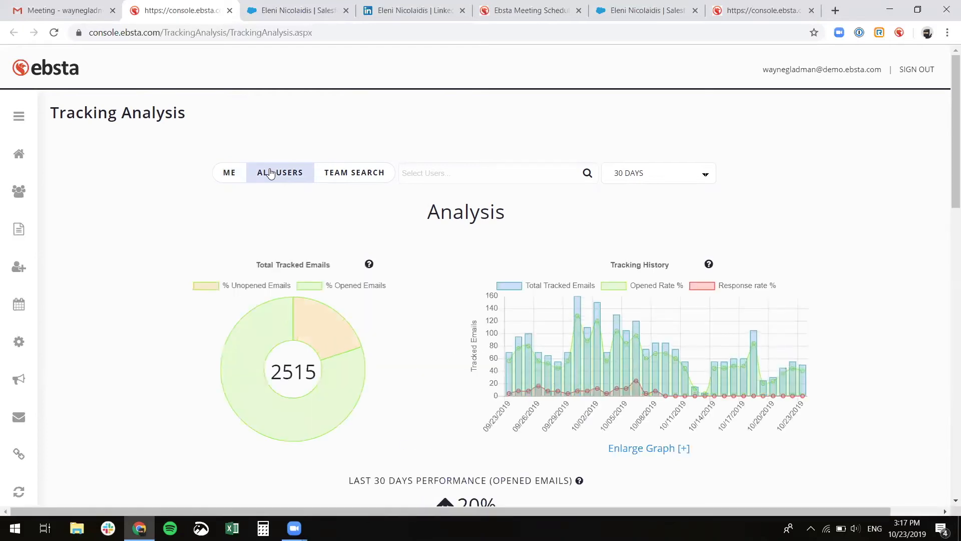
scroll(152, 271, "down", 8)
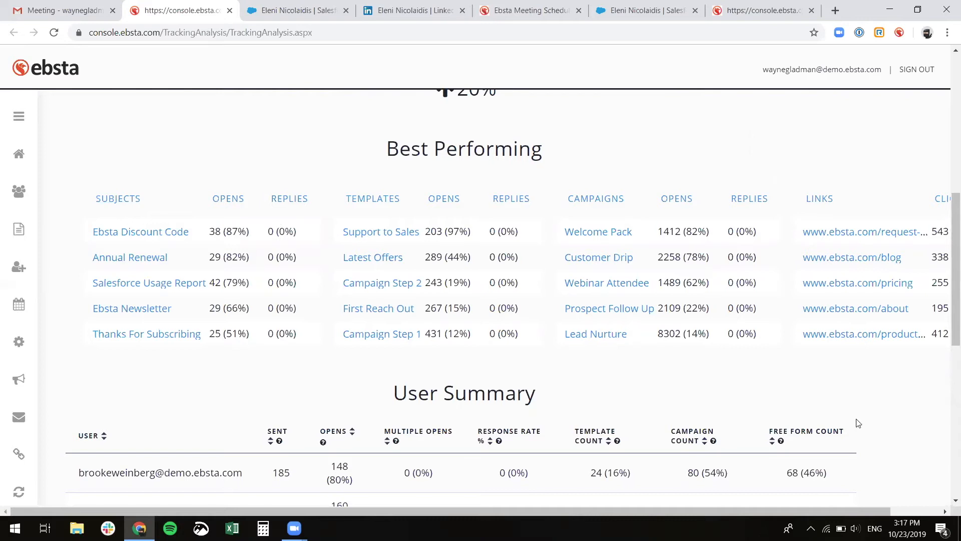
mouse_move(834, 509)
left_mouse_down()
mouse_move(892, 512)
mouse_move(826, 496)
left_mouse_up()
scroll(603, 392, "down", 3)
scroll(603, 393, "down", 3)
scroll(602, 393, "down", 2)
scroll(598, 386, "up", 3)
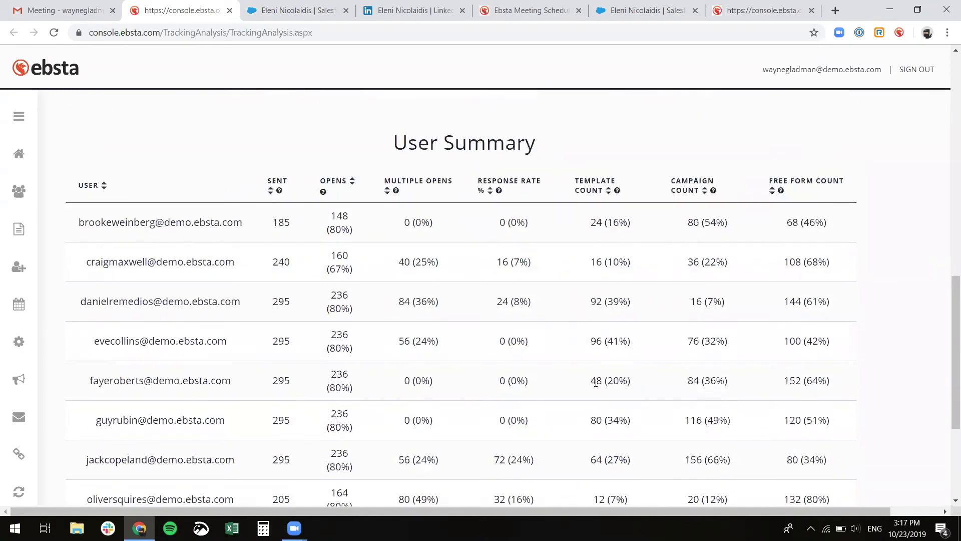
scroll(596, 382, "up", 10)
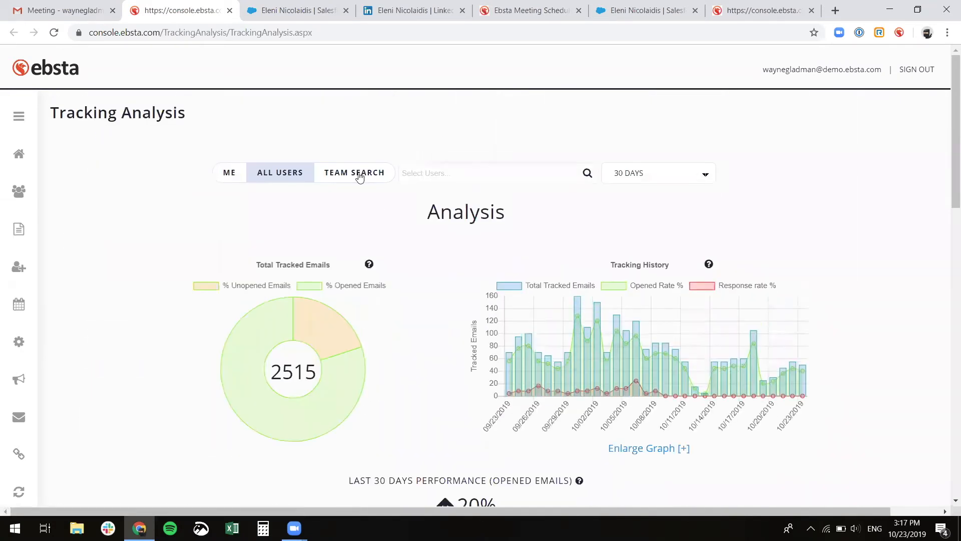
- Open Team Search's member list and keep the reporting period at 30 Days
left_click(384, 175)
left_click(416, 174)
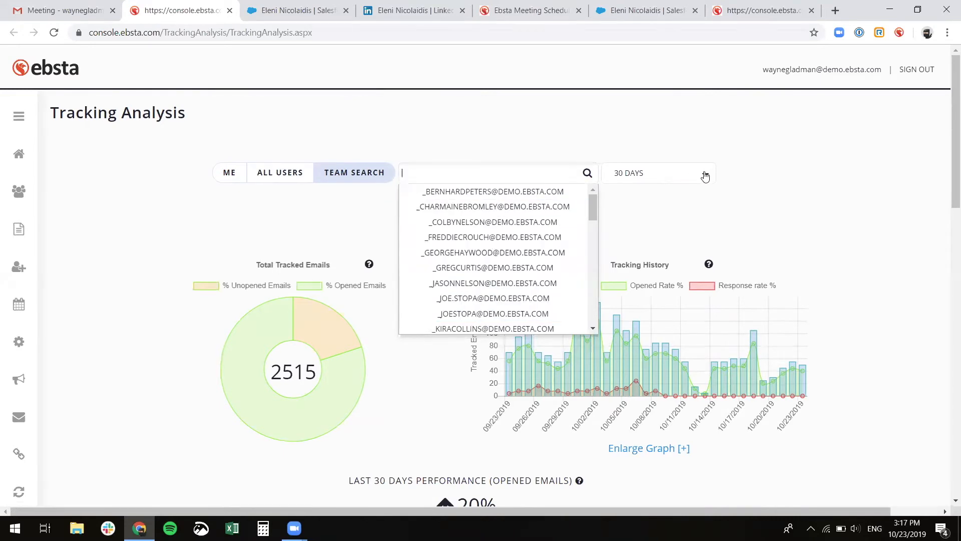
left_click(704, 176)
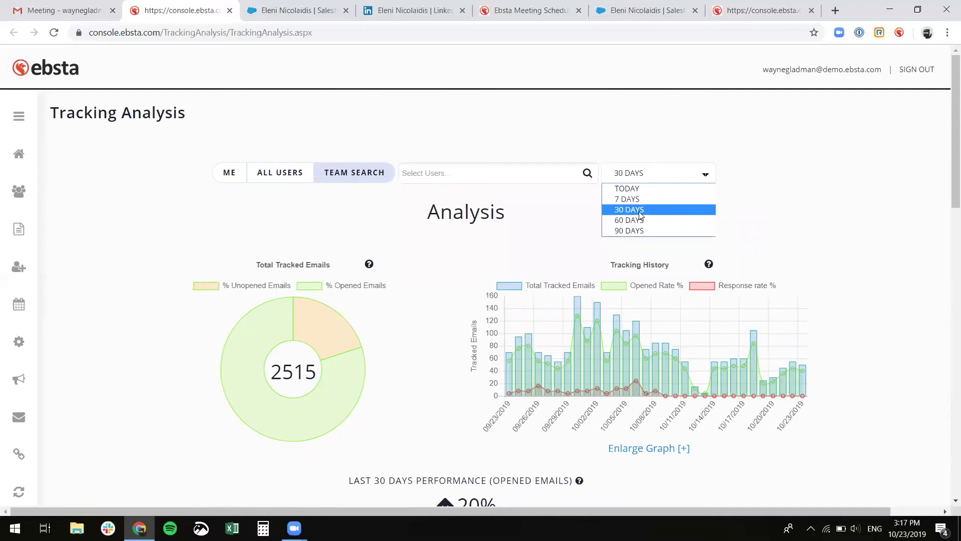
left_click(457, 248)
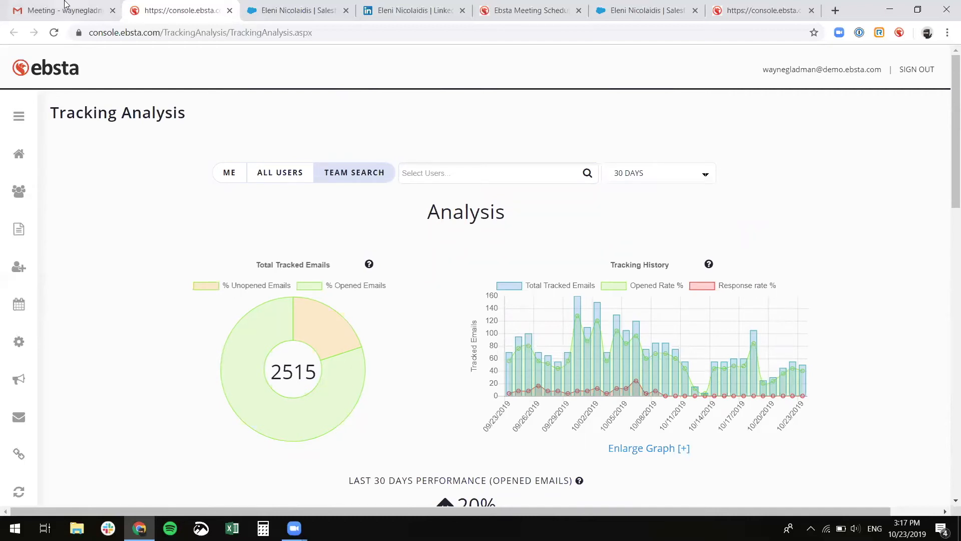
- Return to the Gmail draft and close the Email tracking panel
left_click(73, 14)
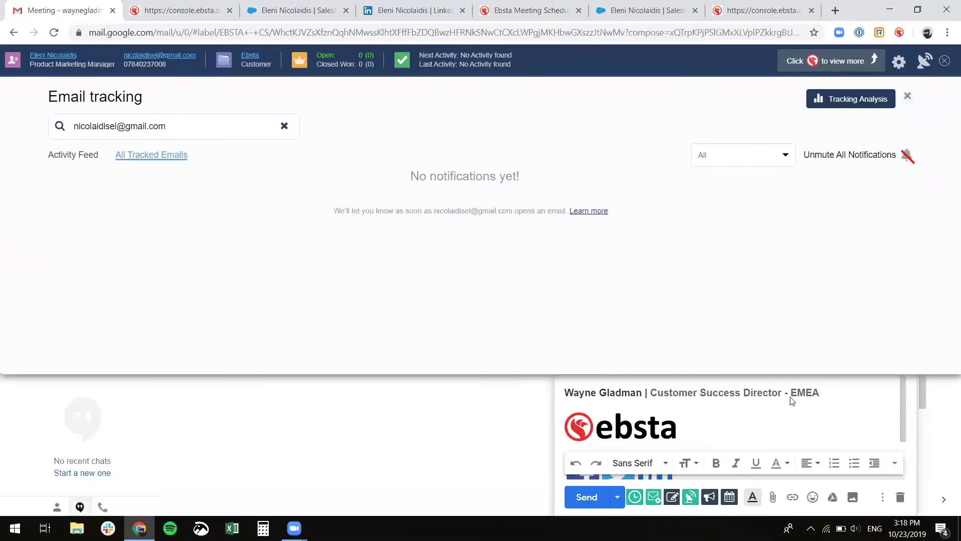
left_click(907, 96)
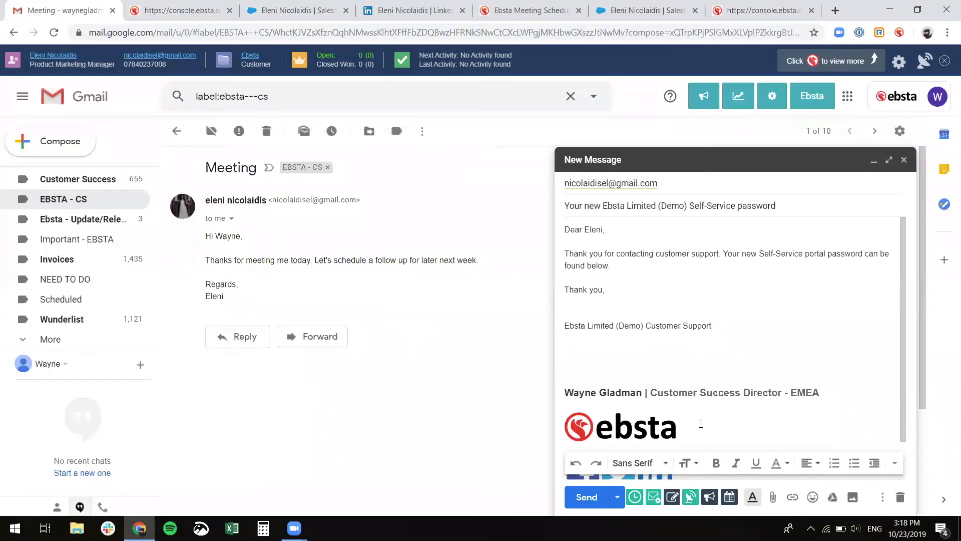
- Start a new campaign from the draft's campaign options and name it 'Webinar invite'
left_click(709, 496)
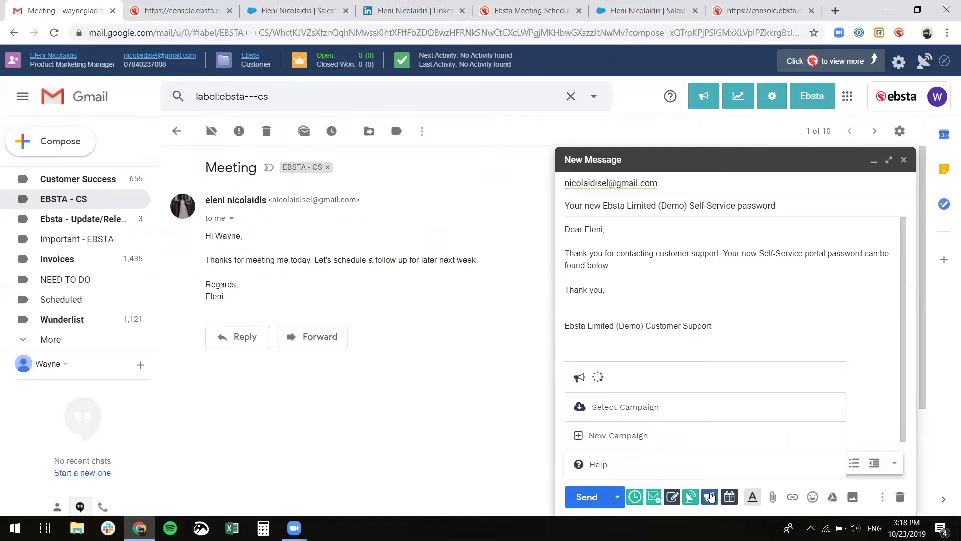
left_click(686, 438)
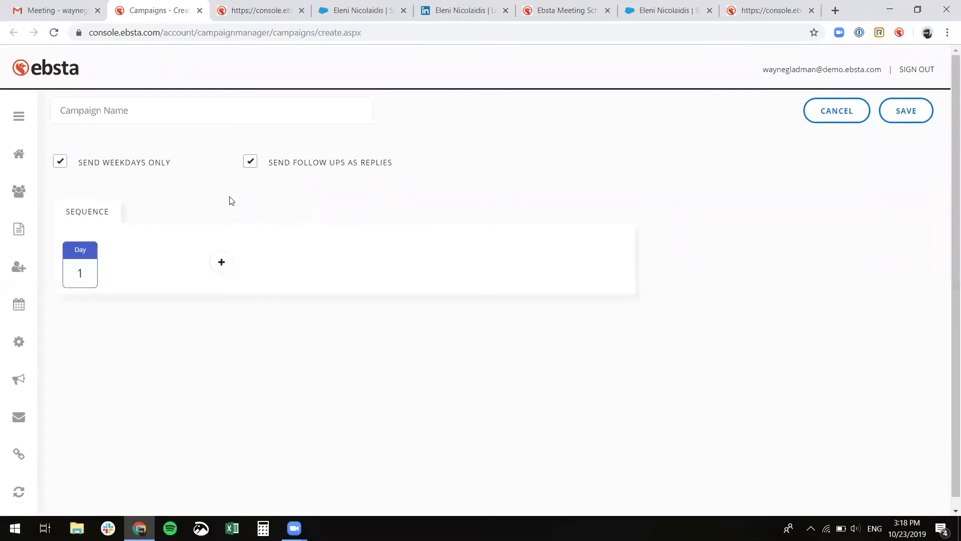
left_click(280, 107)
left_click(95, 142)
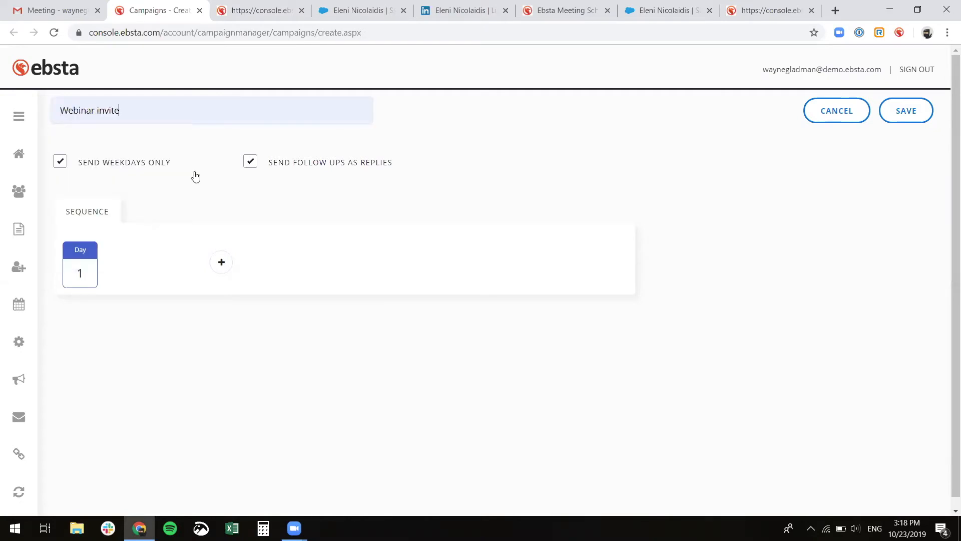
mouse_move(223, 265)
- Add a Day 1 email step loaded with the Campaign Step 1 Salesforce template and save it
left_click(250, 265)
left_click(181, 288)
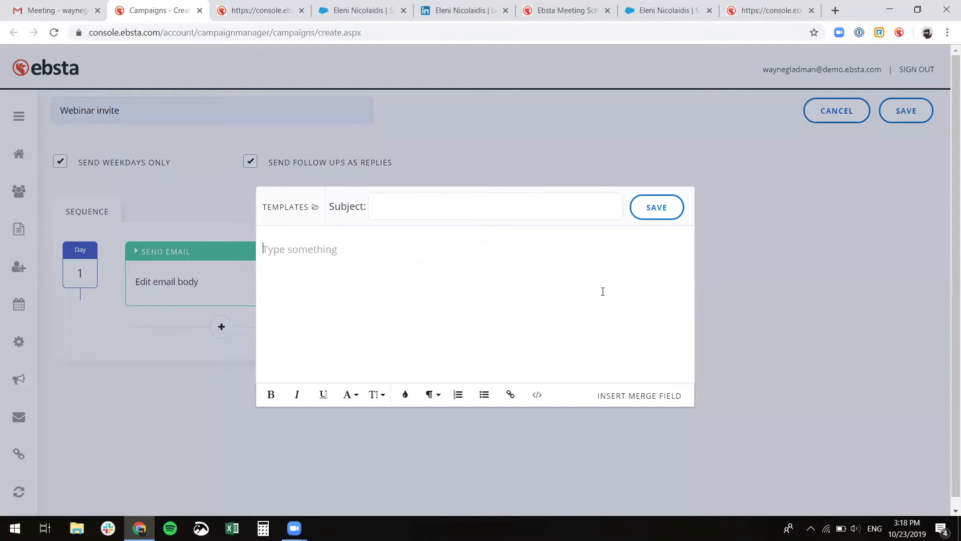
left_click(646, 396)
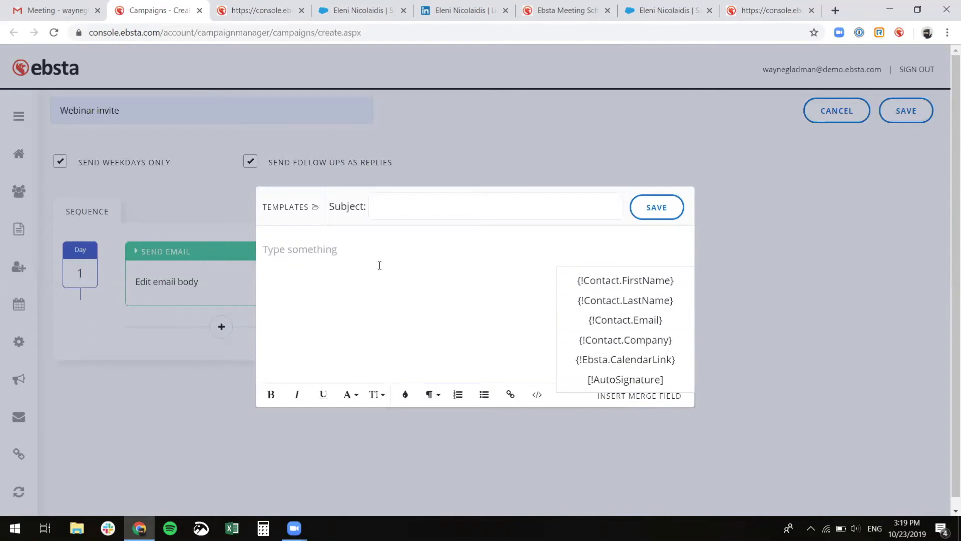
left_click(301, 206)
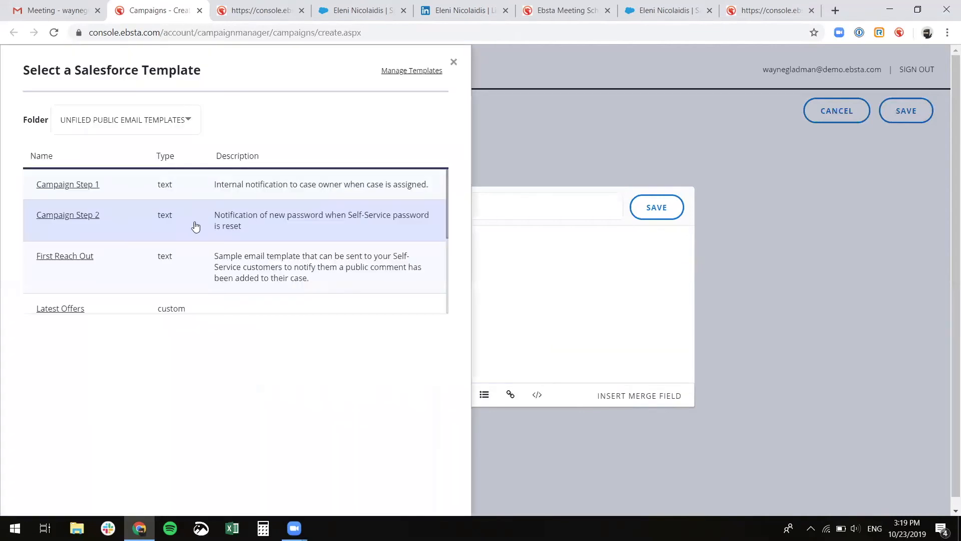
left_click(74, 184)
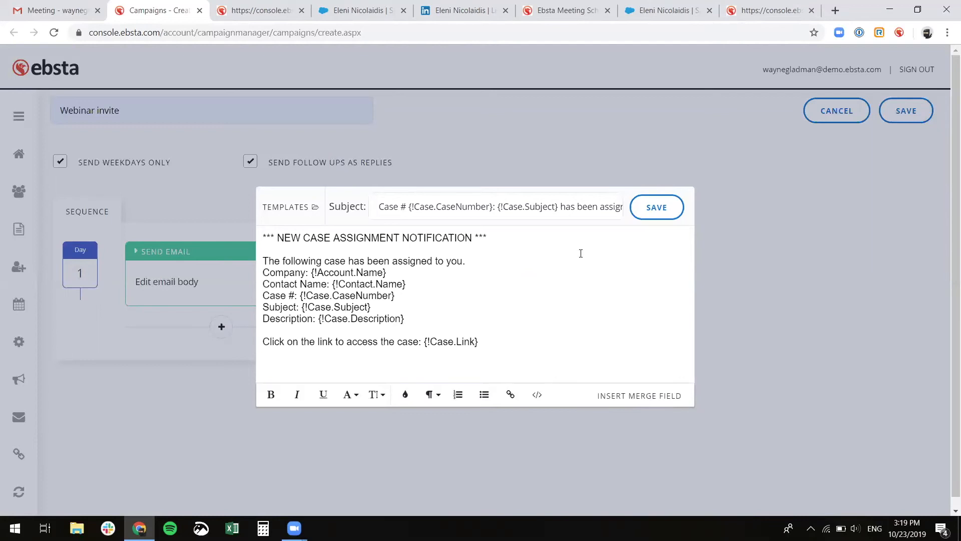
left_click(661, 208)
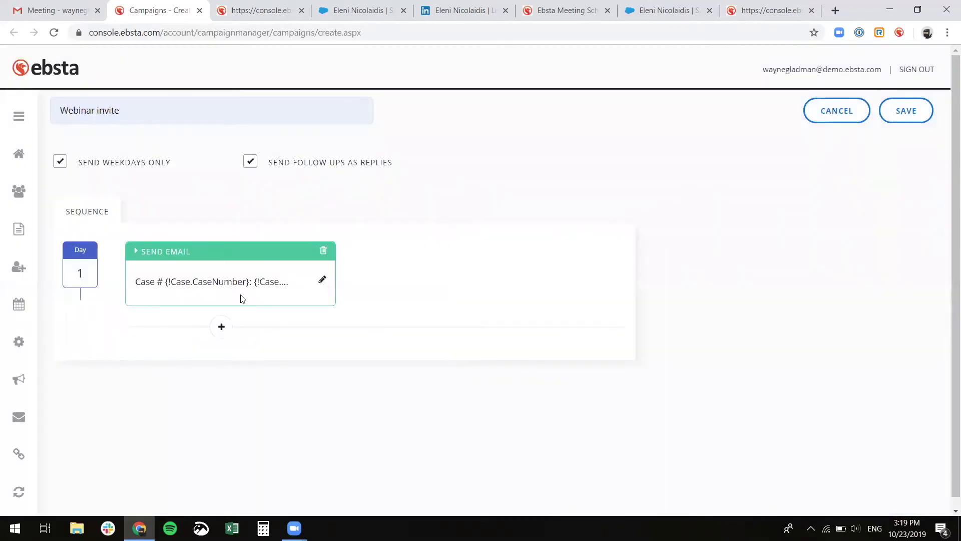
- Add a Day 4 no-response follow-up email using the Campaign Step 2 template and save it
left_click(221, 328)
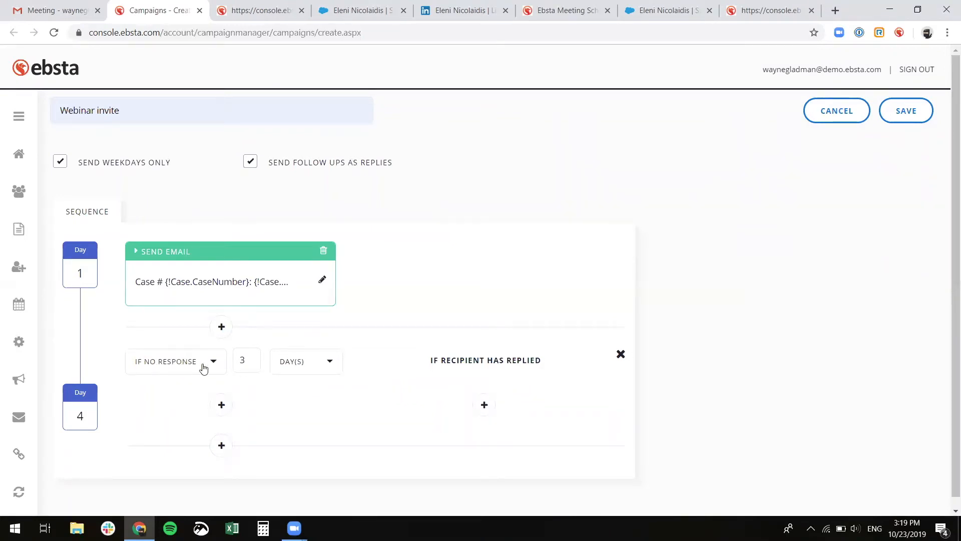
left_click(221, 404)
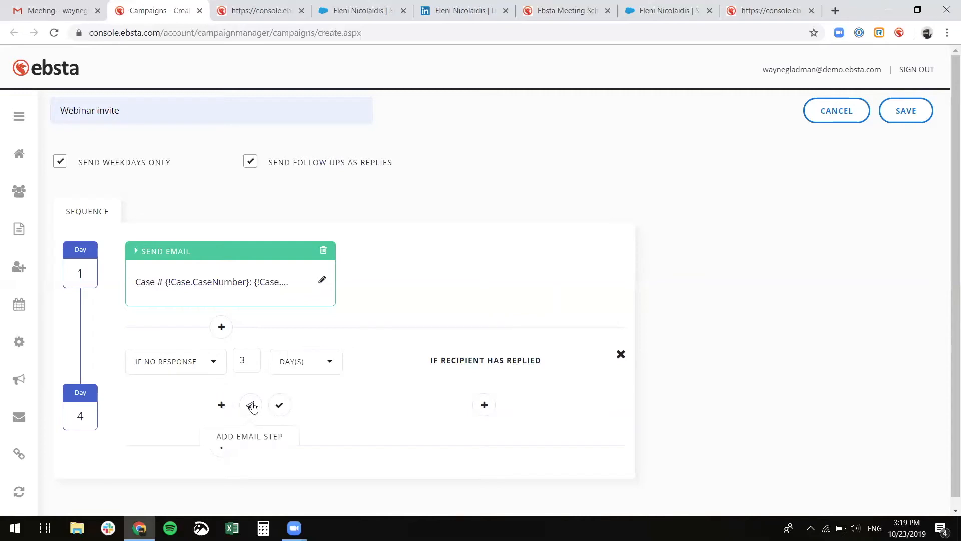
left_click(251, 406)
left_click(199, 428)
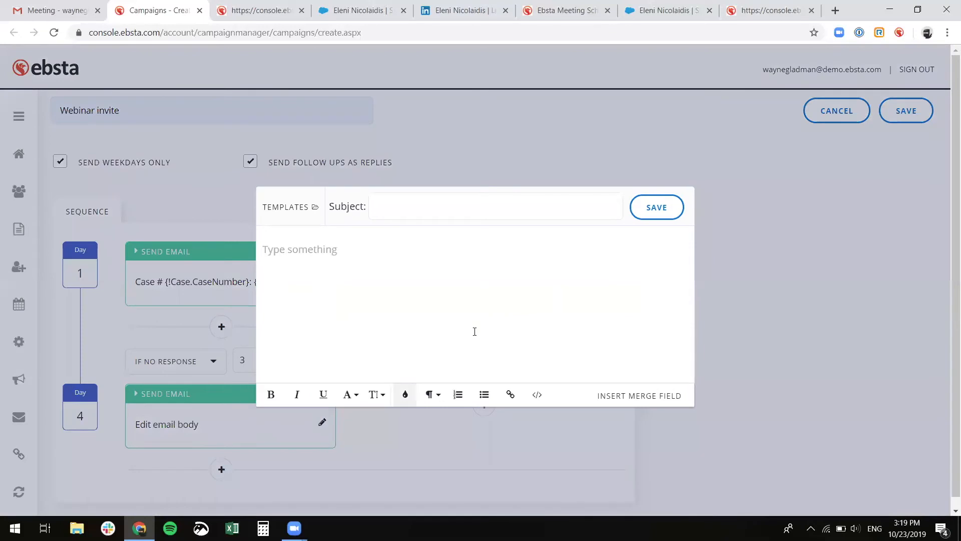
left_click(302, 210)
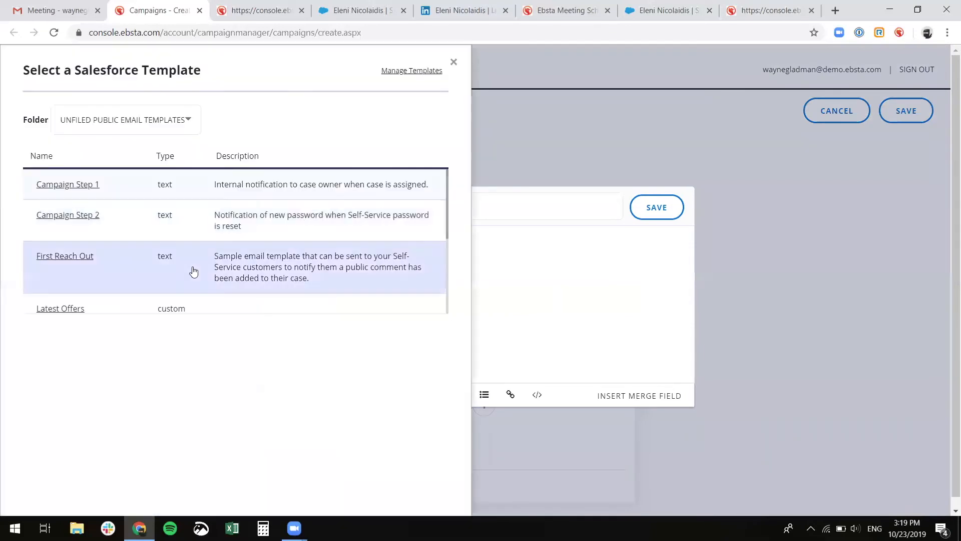
left_click(86, 216)
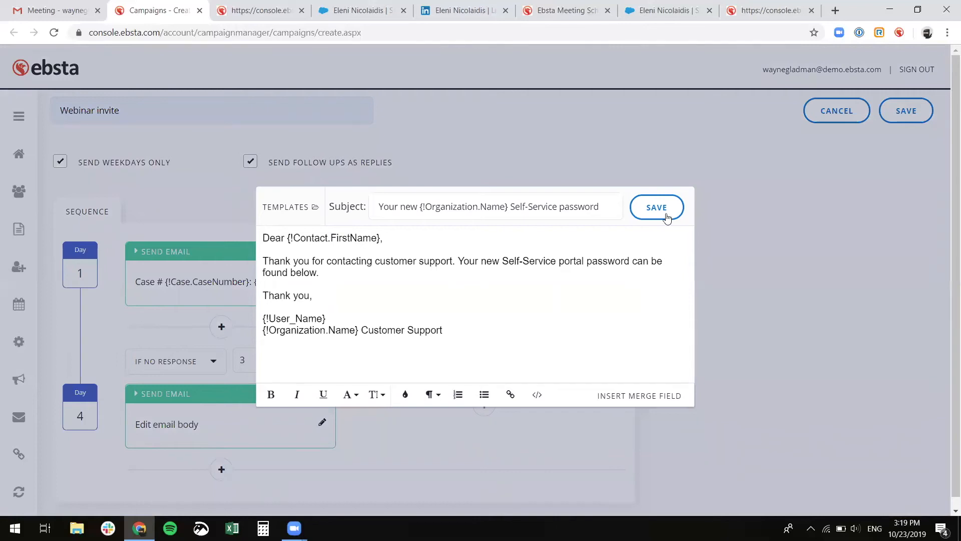
left_click(651, 207)
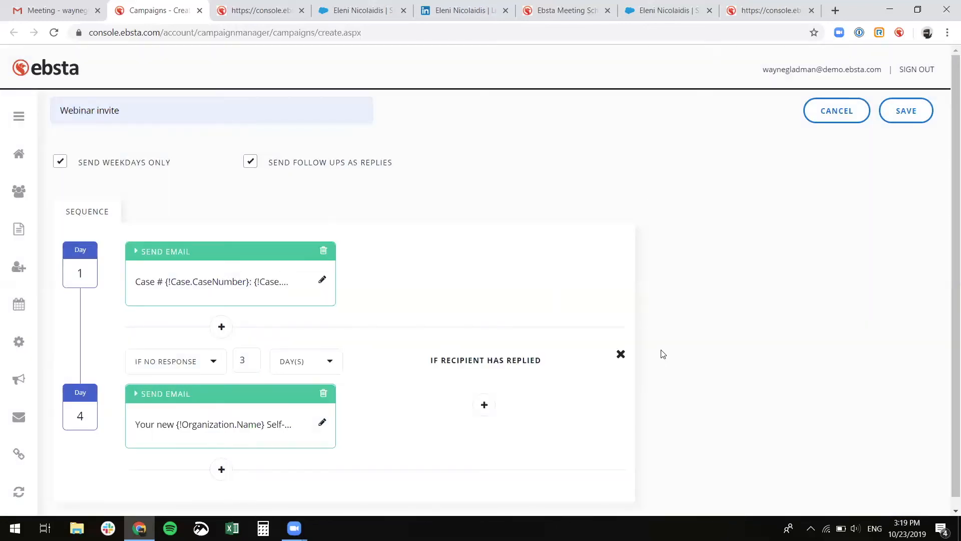
scroll(661, 353, "down", 1)
- Add a Day 7 step that waits 3 days and keeps the If no response condition
left_click(221, 459)
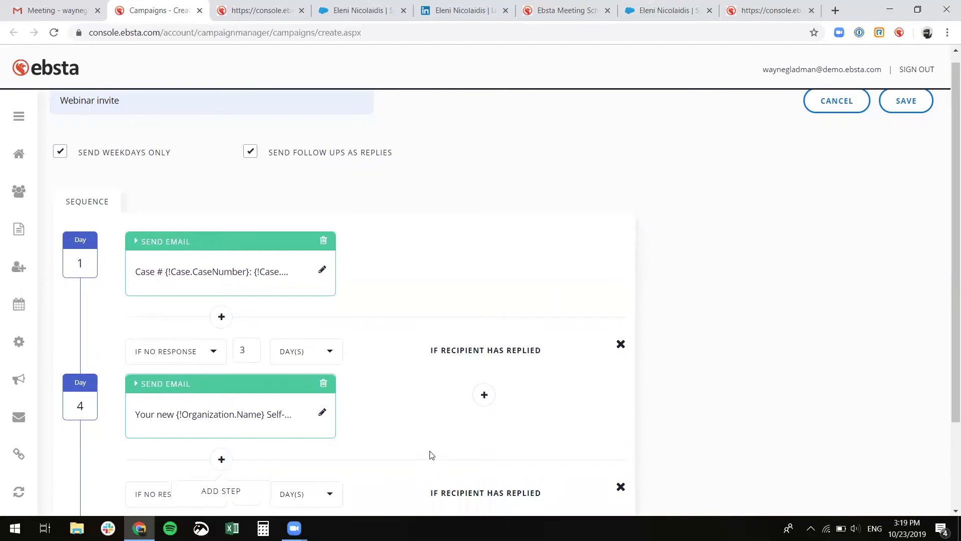
scroll(391, 448, "down", 2)
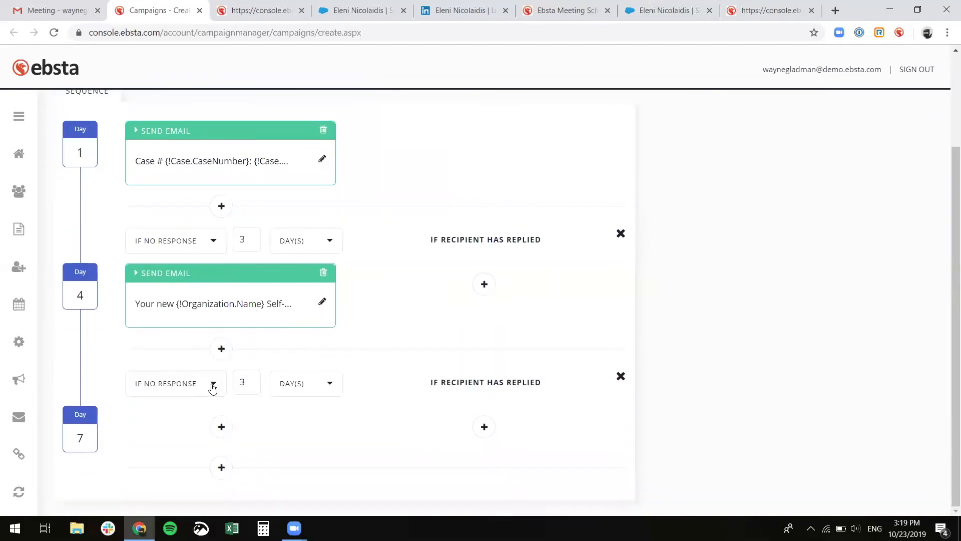
left_click(311, 385)
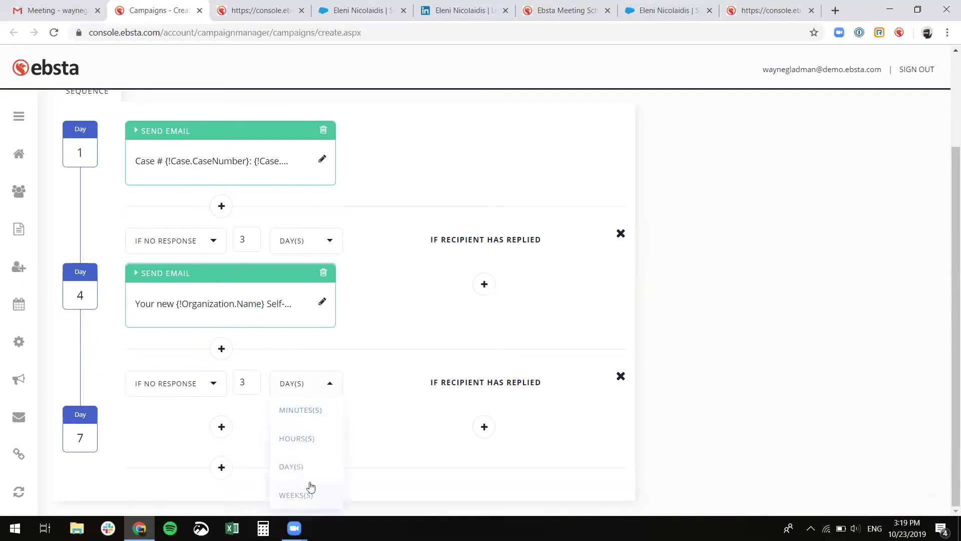
left_click(216, 391)
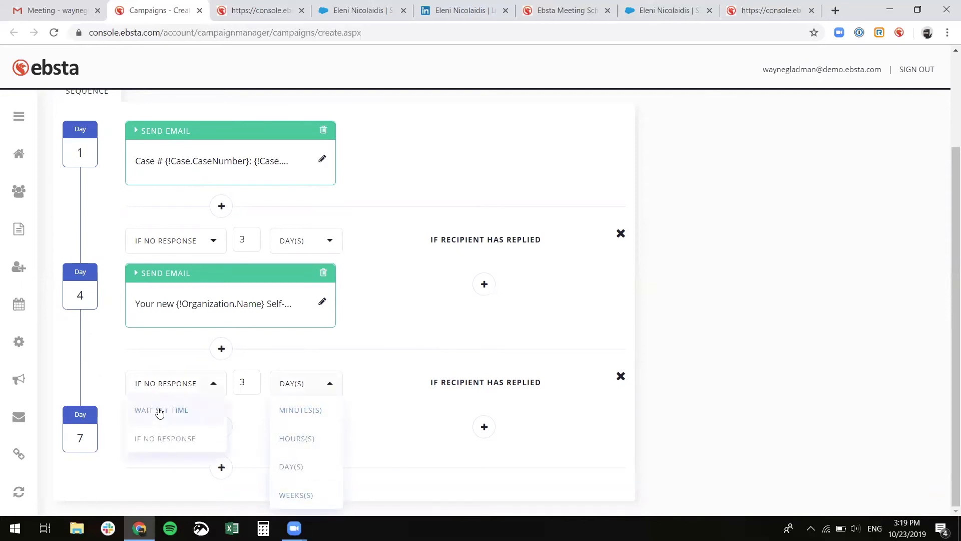
left_click(167, 439)
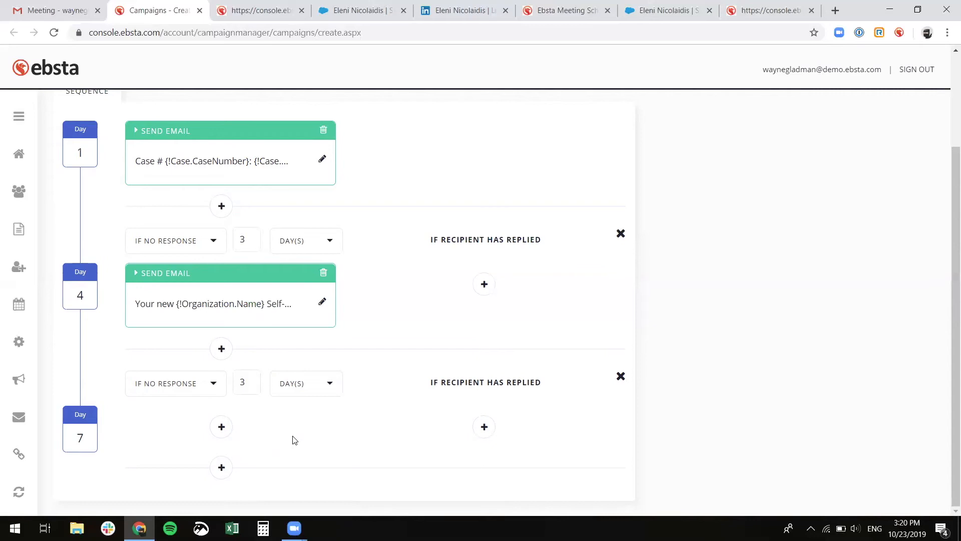
- Make the Day 7 action a Salesforce task with subject 'Call' and save it
mouse_move(226, 428)
left_click(280, 428)
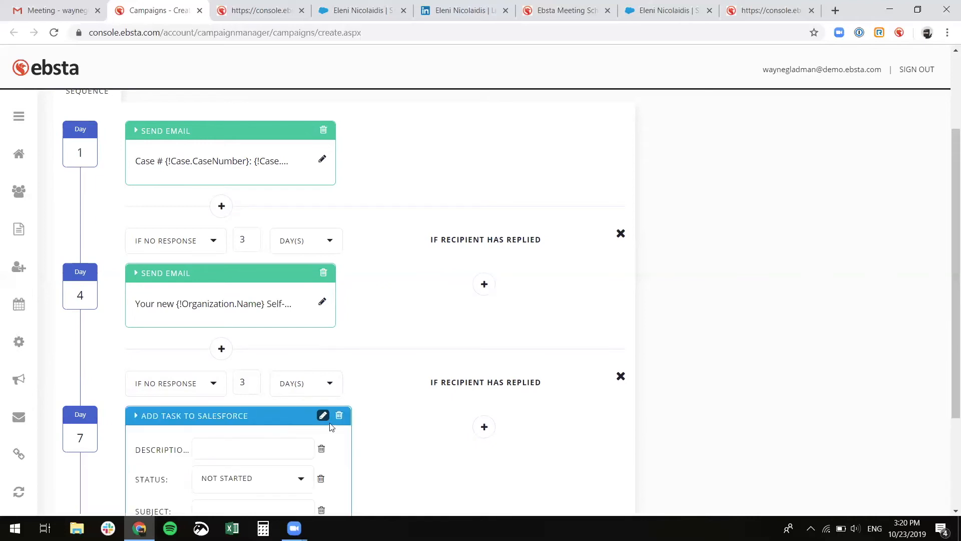
scroll(365, 430, "down", 3)
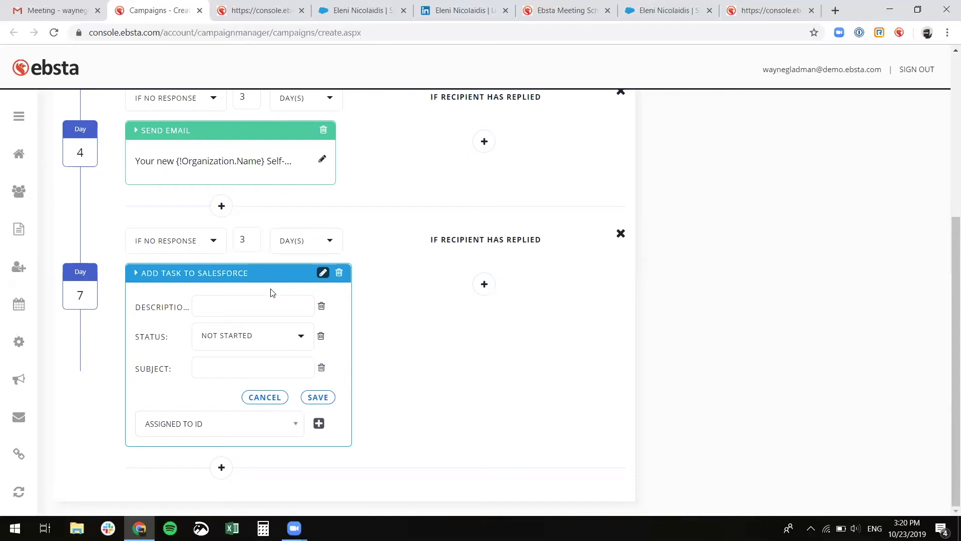
type("all!")
left_click(276, 366)
type("Call")
left_click(318, 397)
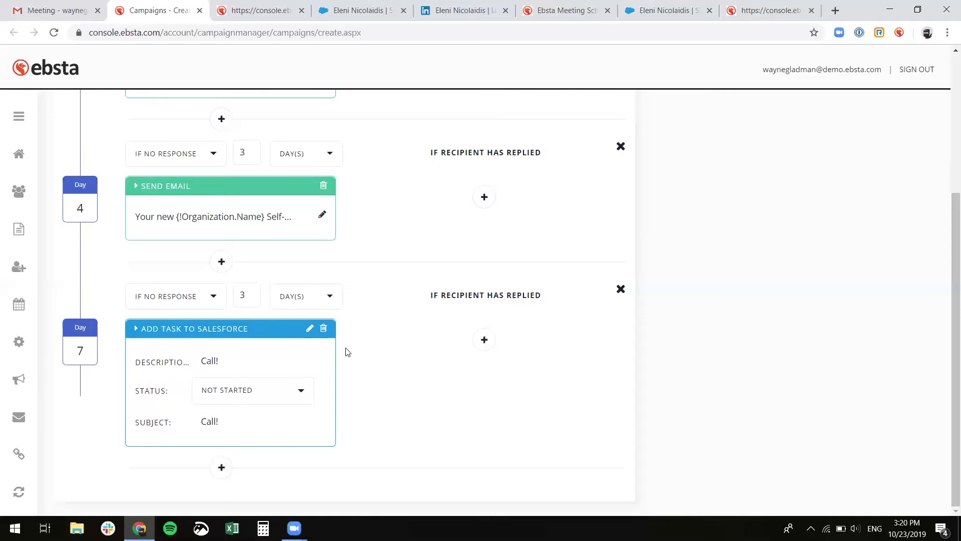
scroll(347, 351, "up", 4)
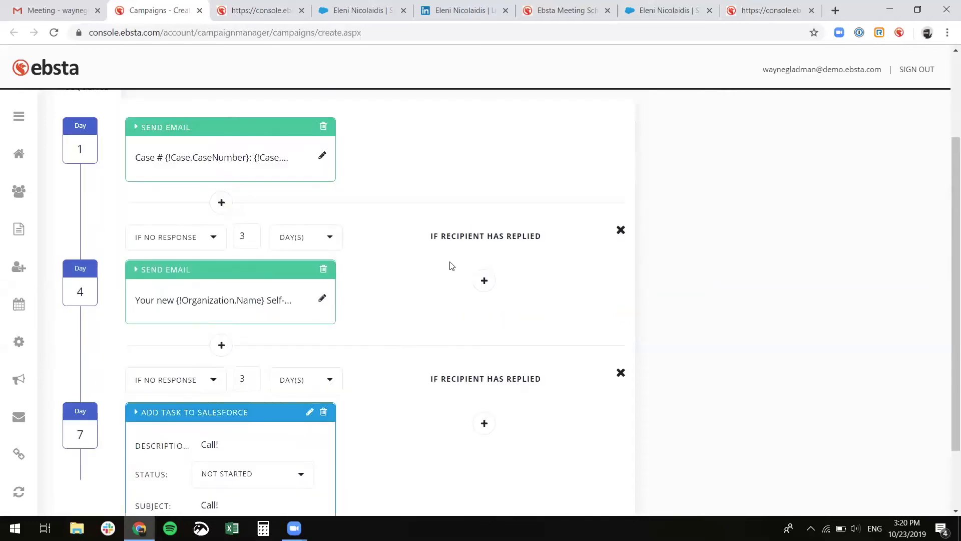
scroll(506, 353, "down", 4)
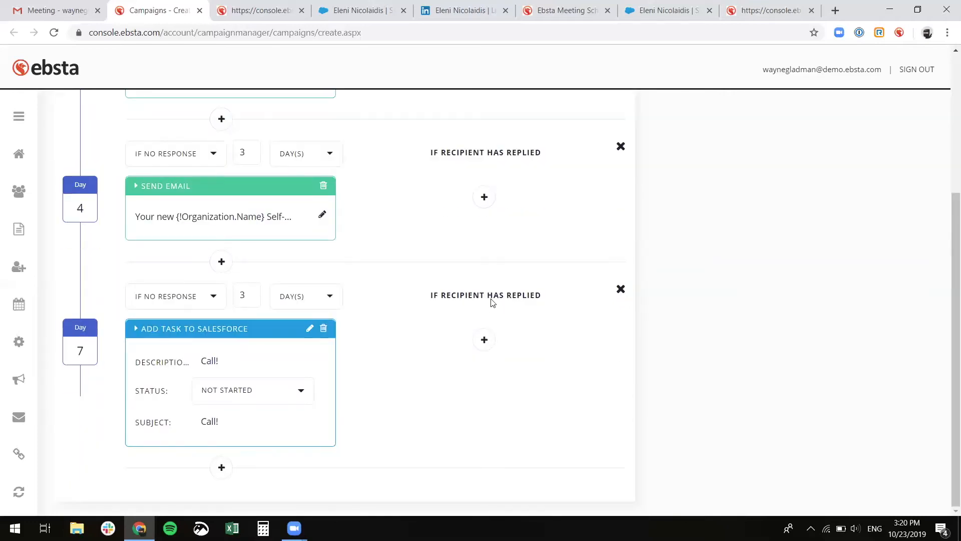
left_click(495, 347)
- Save the finished Webinar invite campaign from the top of the editor
scroll(480, 378, "up", 4)
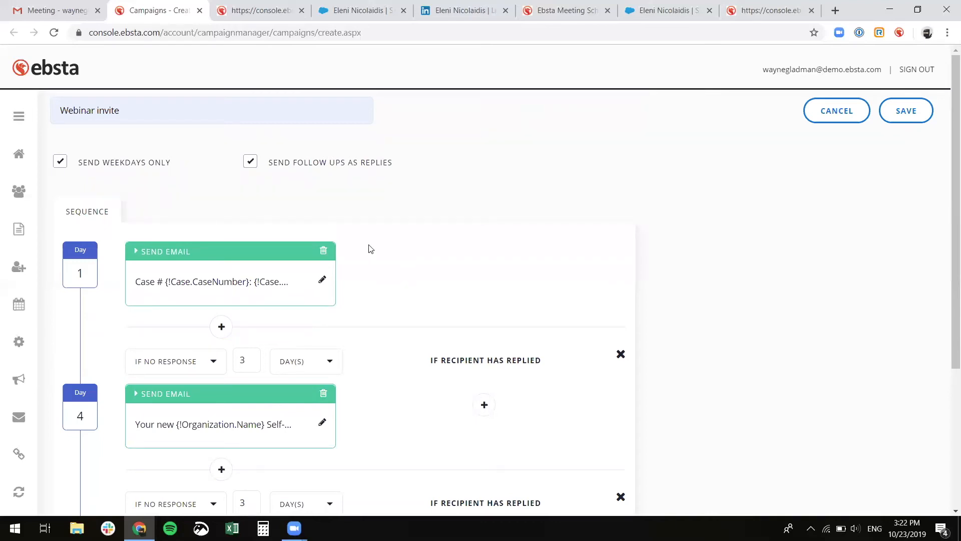
left_click(905, 115)
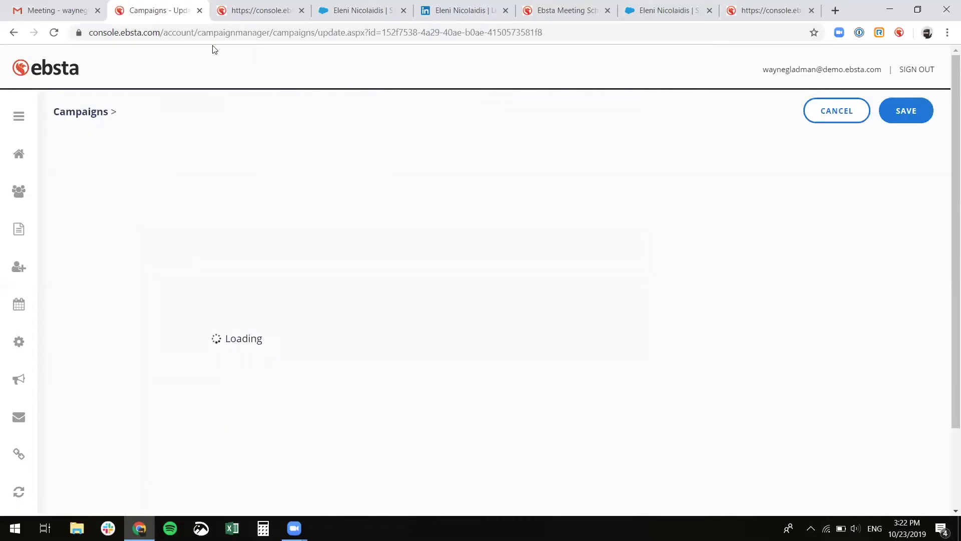
- Back in the Gmail draft, apply the Webinar invite campaign through Add to campaign
left_click(66, 13)
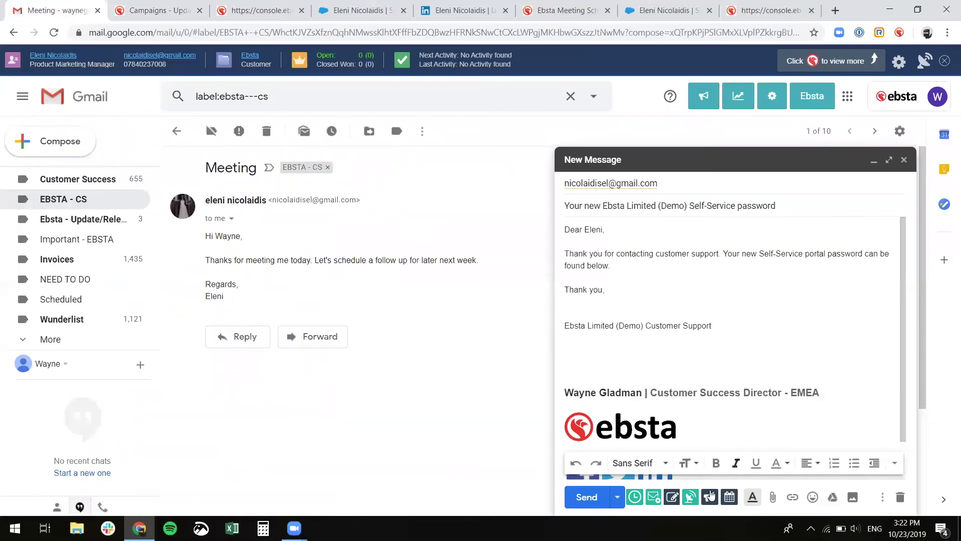
left_click(707, 499)
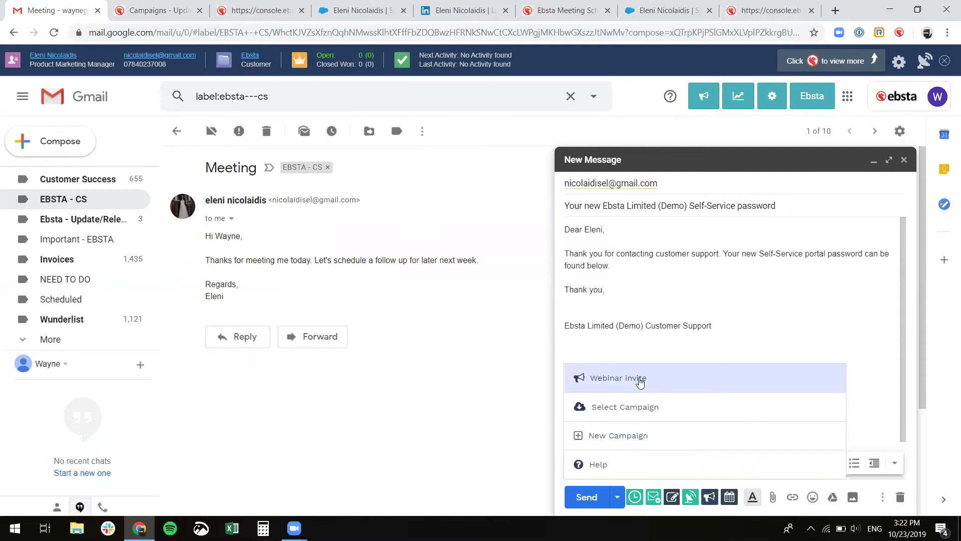
left_click(640, 382)
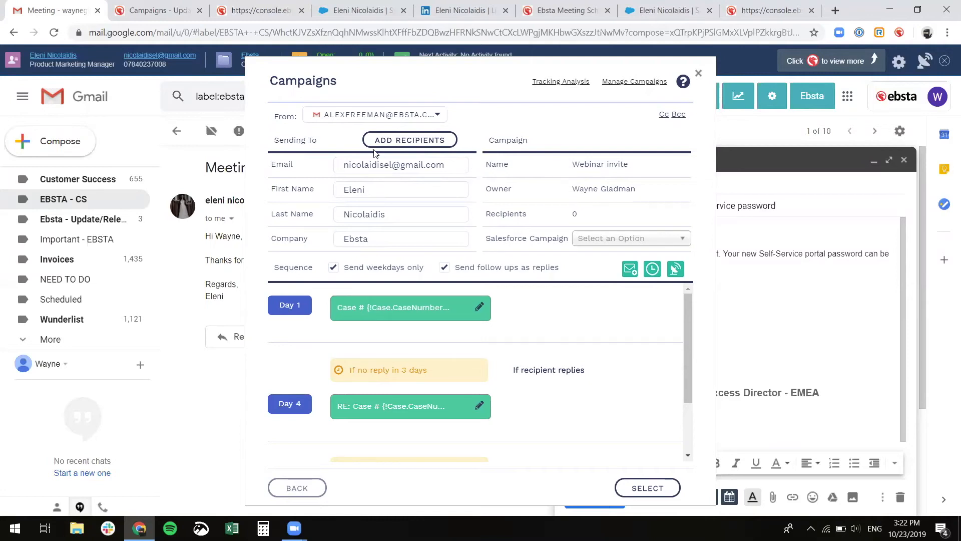
- Add a second recipient from Ebsta, autofilling their name, company and e-mail address
left_click(399, 140)
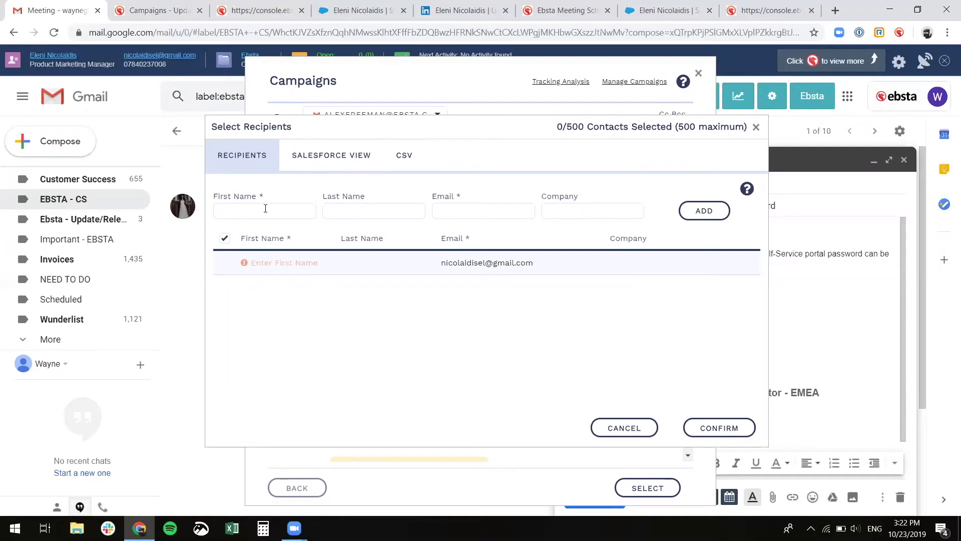
left_click(278, 262)
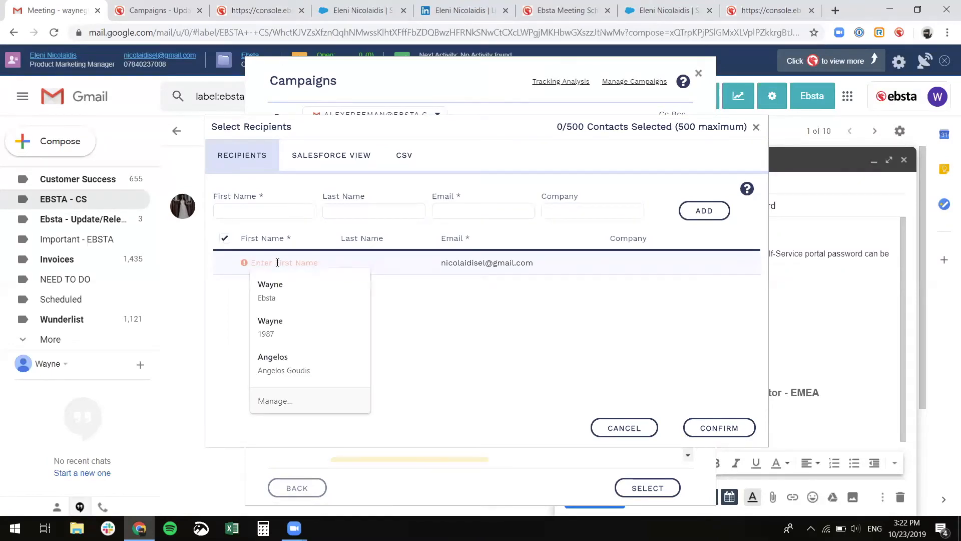
type("Eleni")
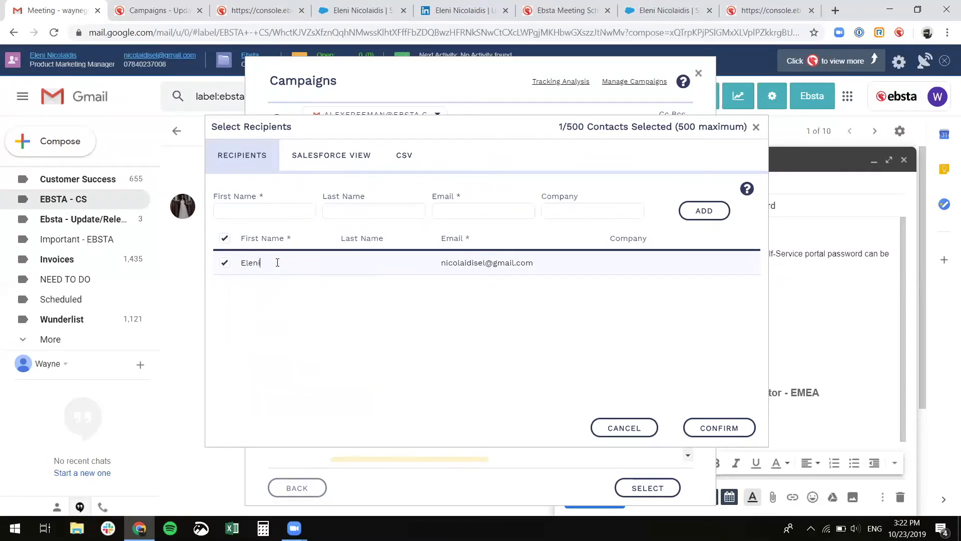
left_click(274, 211)
left_click(267, 233)
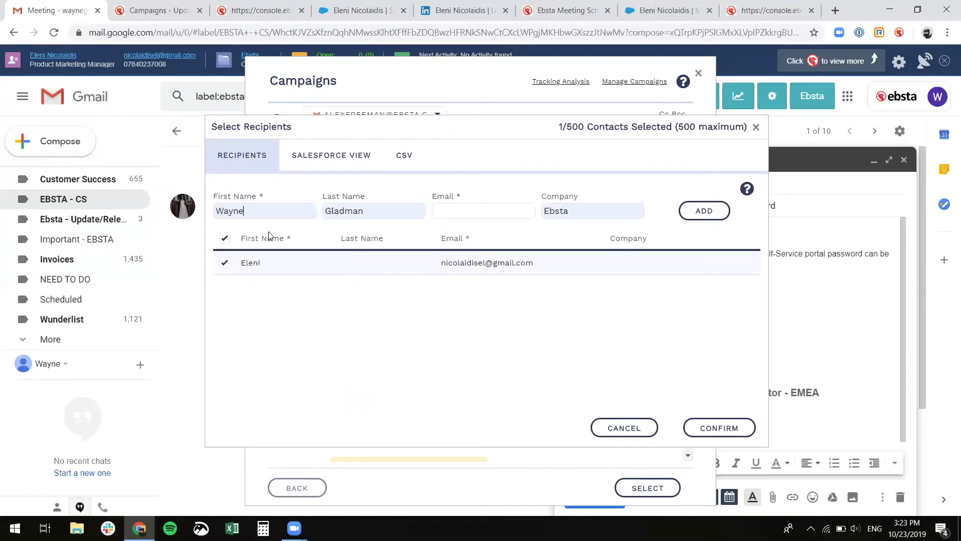
left_click(701, 210)
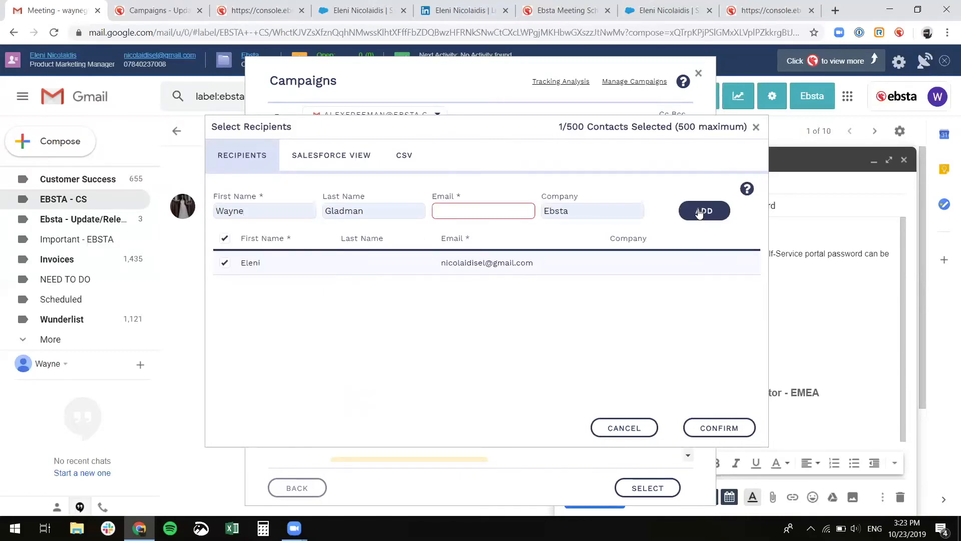
left_click(439, 211)
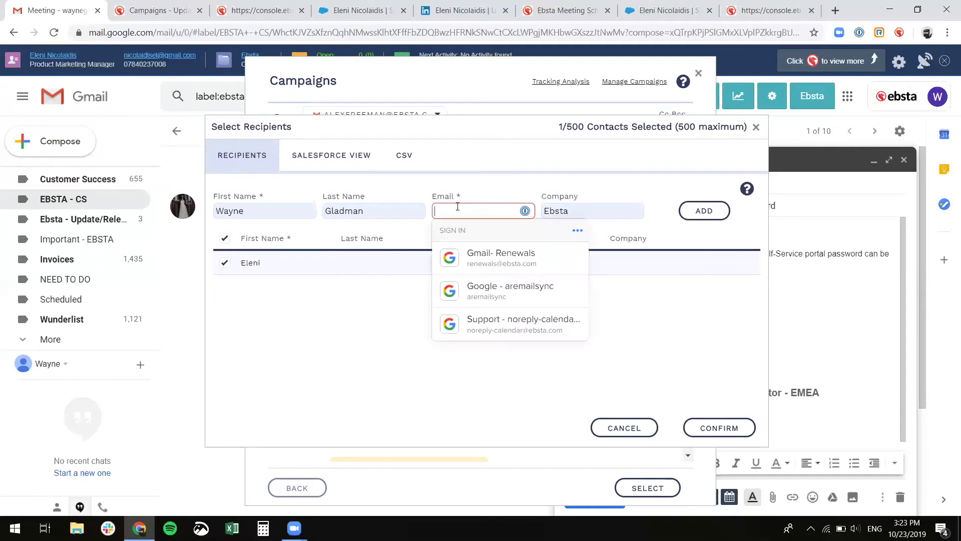
left_click(492, 232)
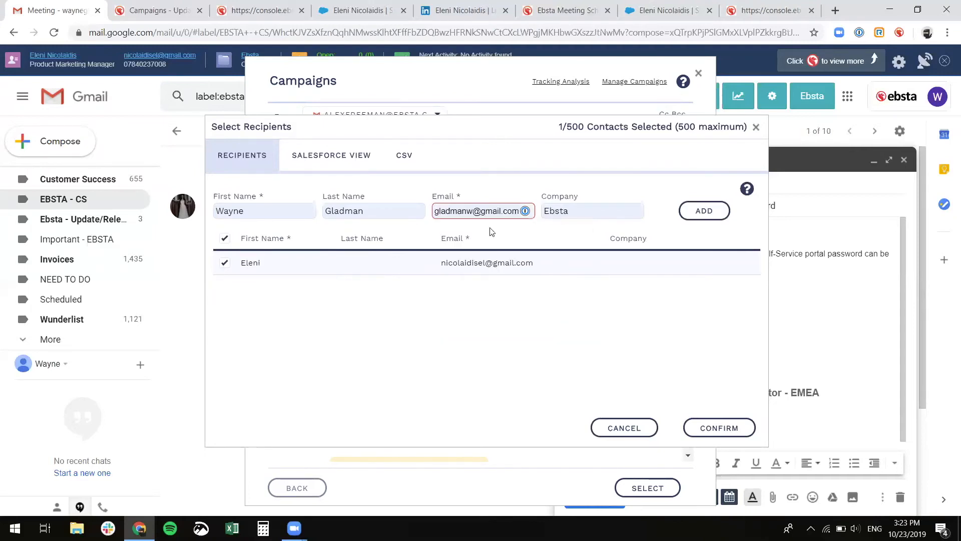
left_click(709, 214)
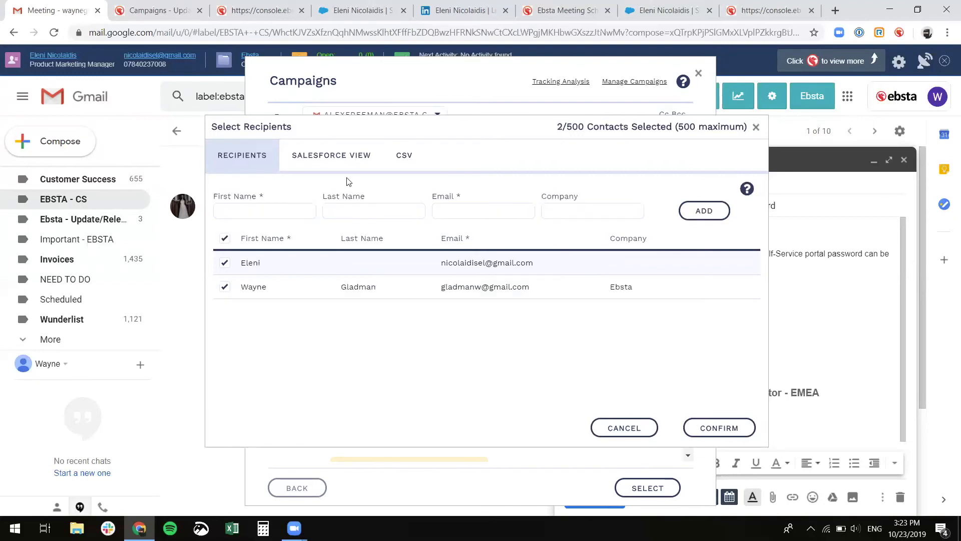
left_click(329, 155)
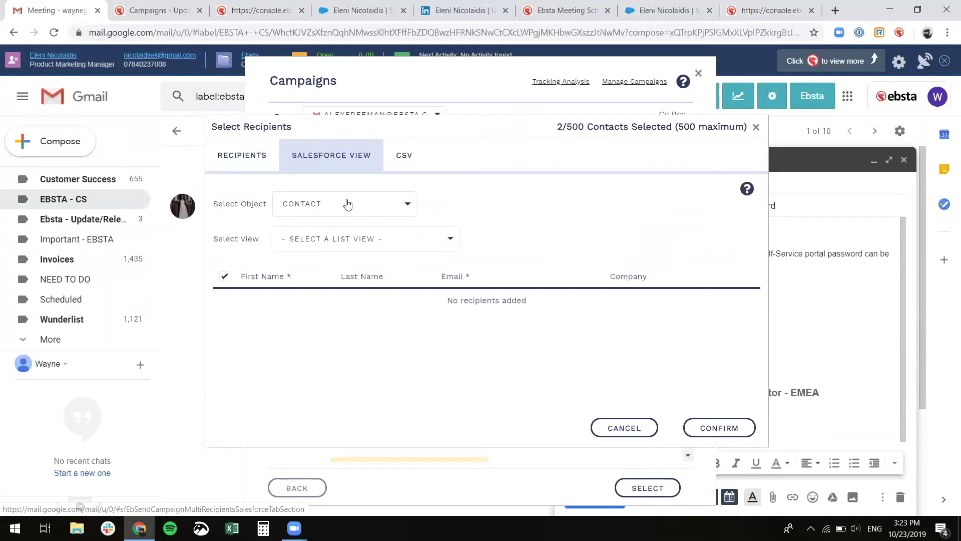
- Browse the Salesforce Contact list views, then move to the CSV import option
left_click(347, 204)
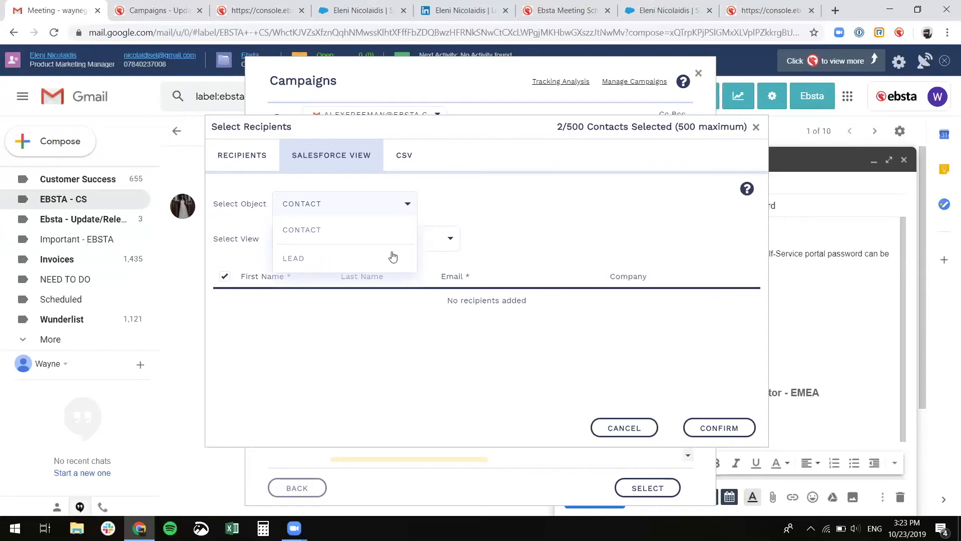
left_click(439, 209)
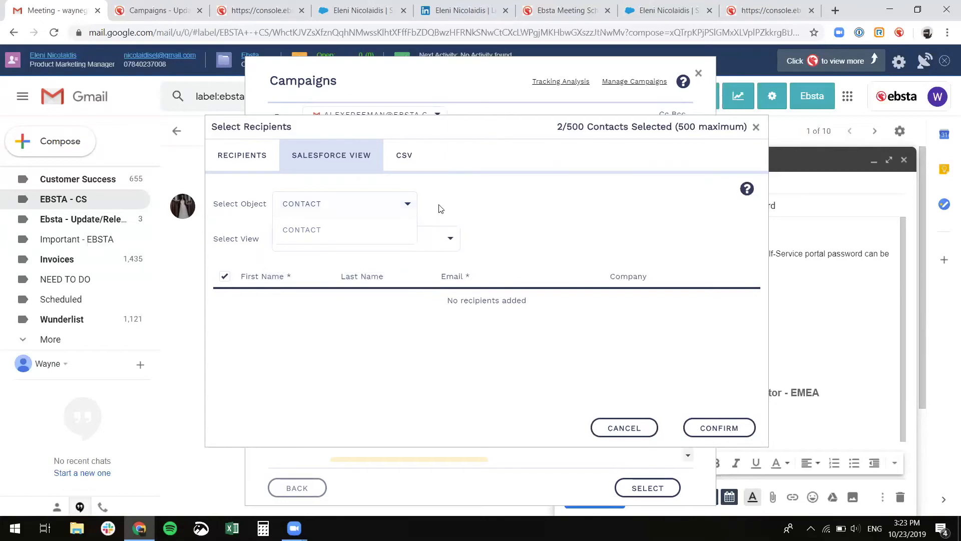
left_click(444, 239)
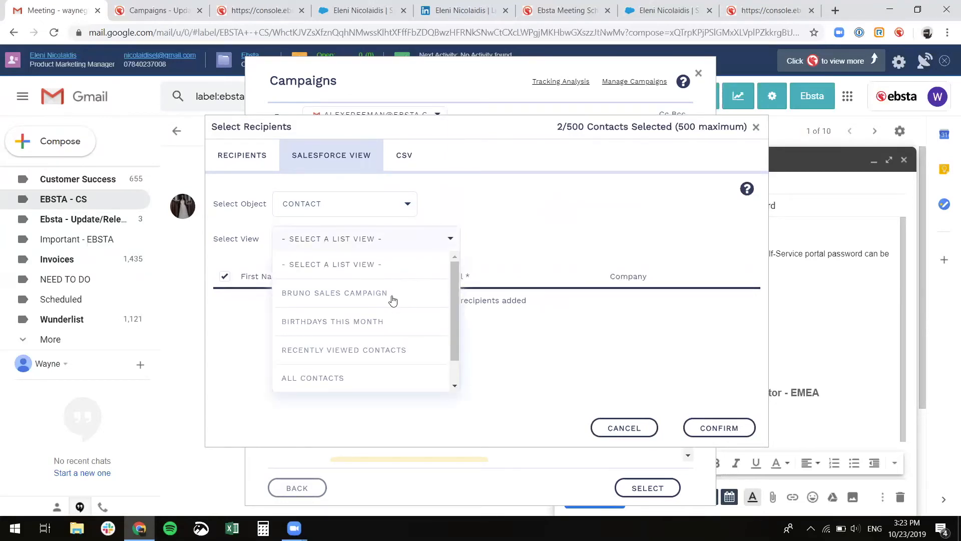
scroll(383, 303, "down", 1)
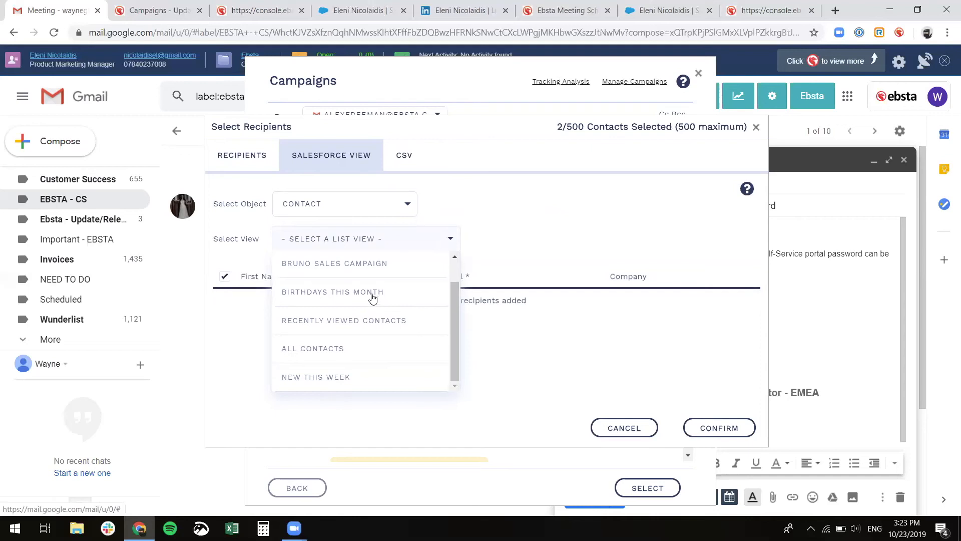
scroll(369, 341, "up", 1)
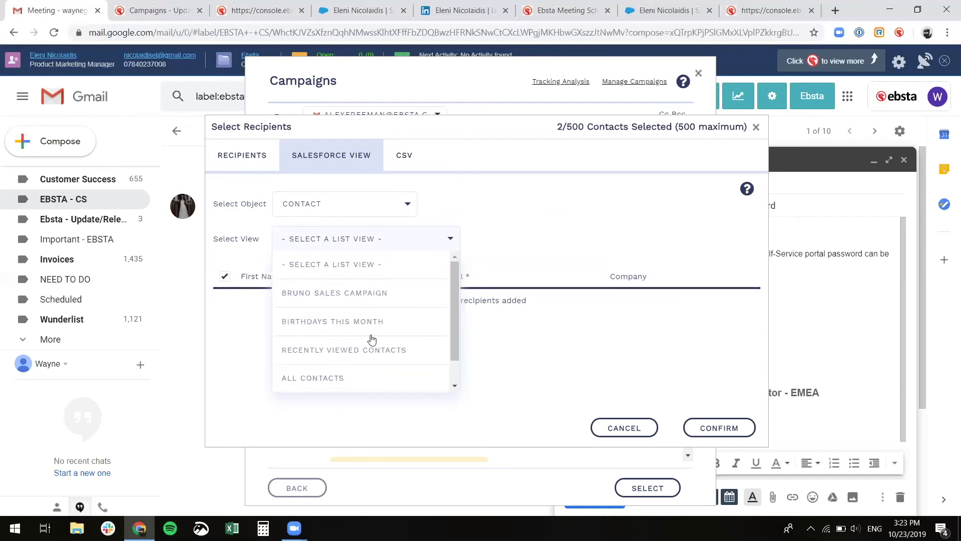
left_click(400, 158)
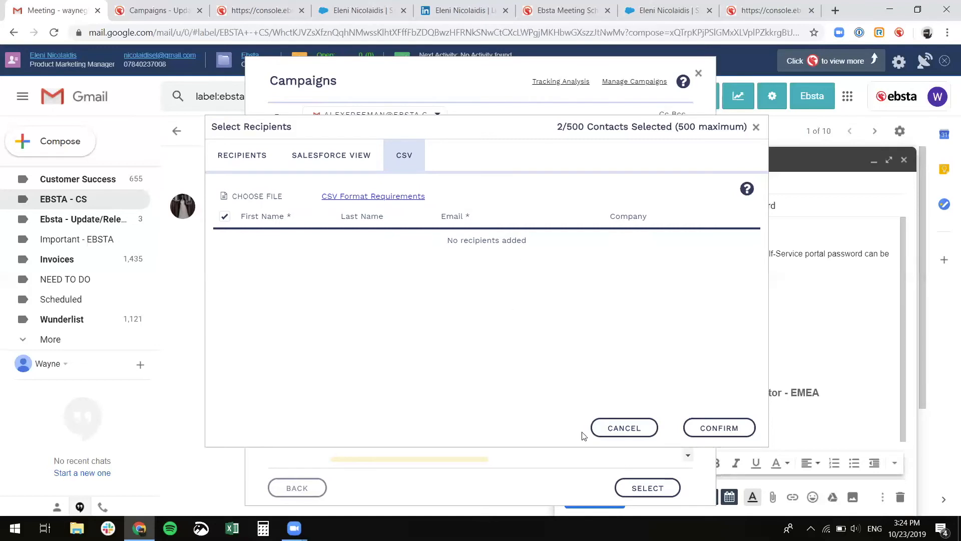
- Cancel recipient selection and switch the campaign's sender to the other Ebsta account
left_click(615, 428)
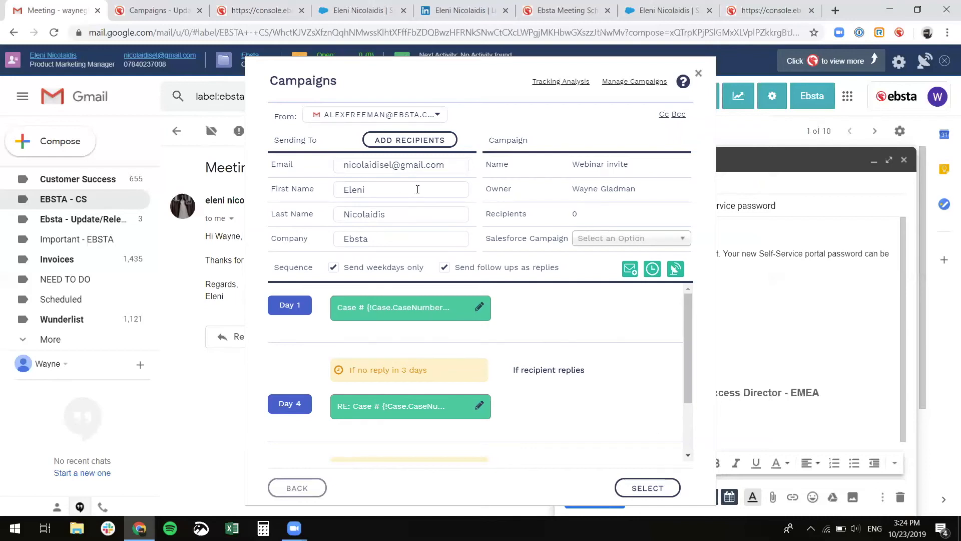
left_click(415, 116)
left_click(397, 166)
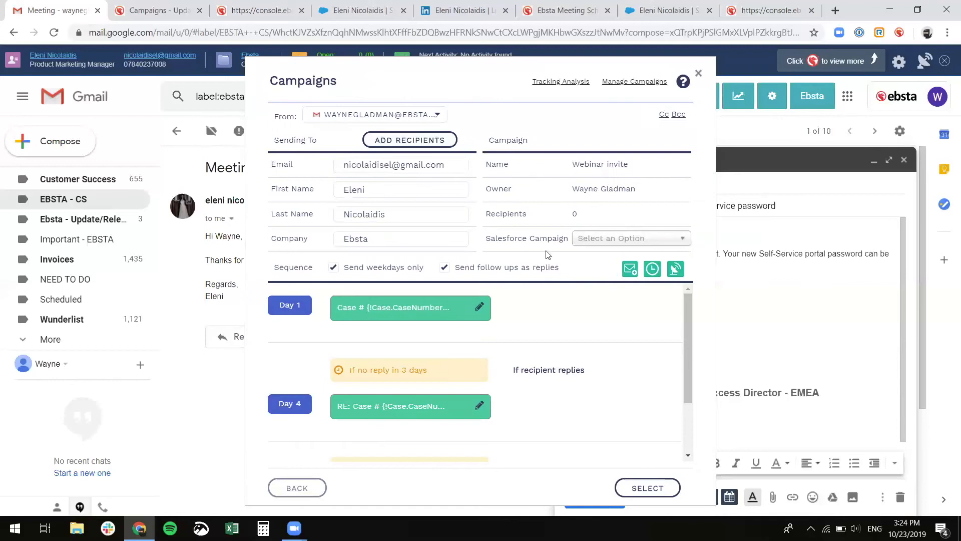
left_click(437, 116)
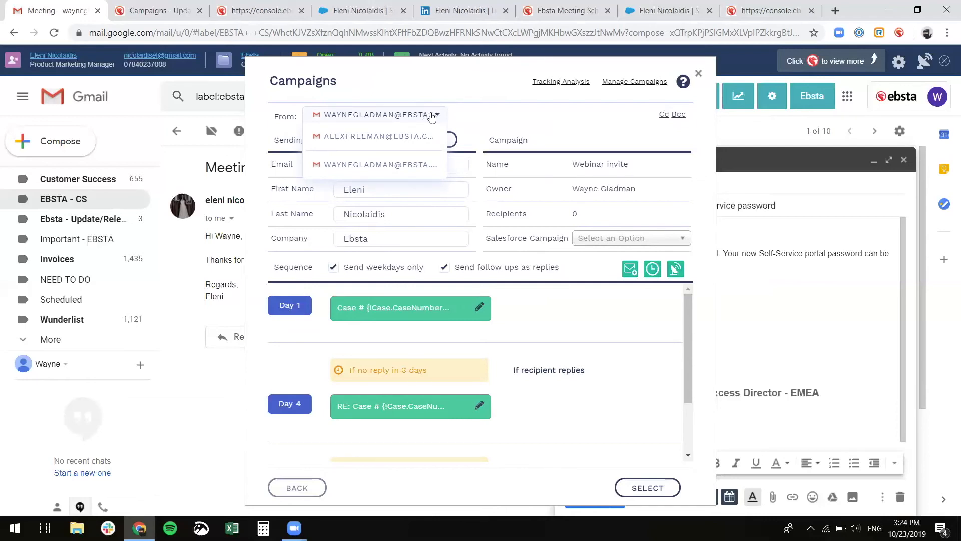
left_click(403, 170)
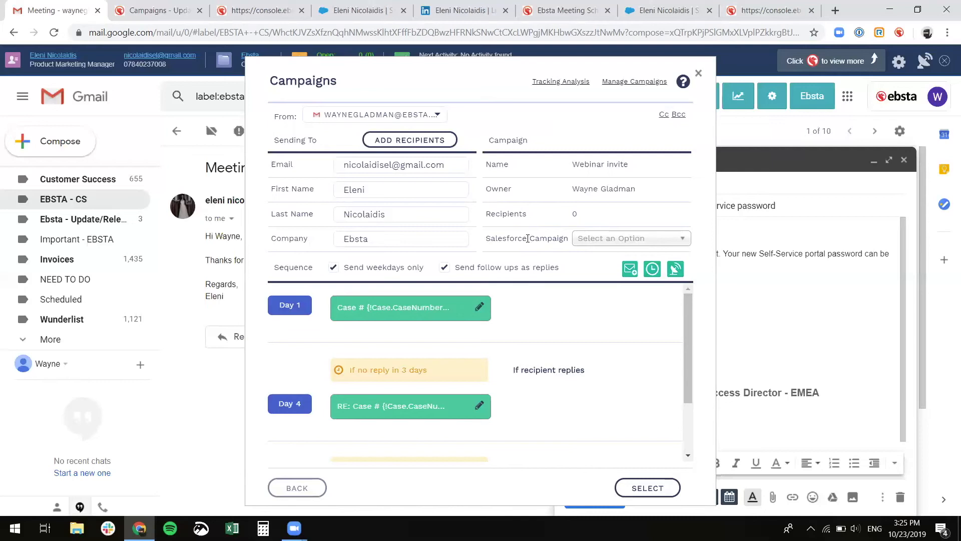
left_click(617, 239)
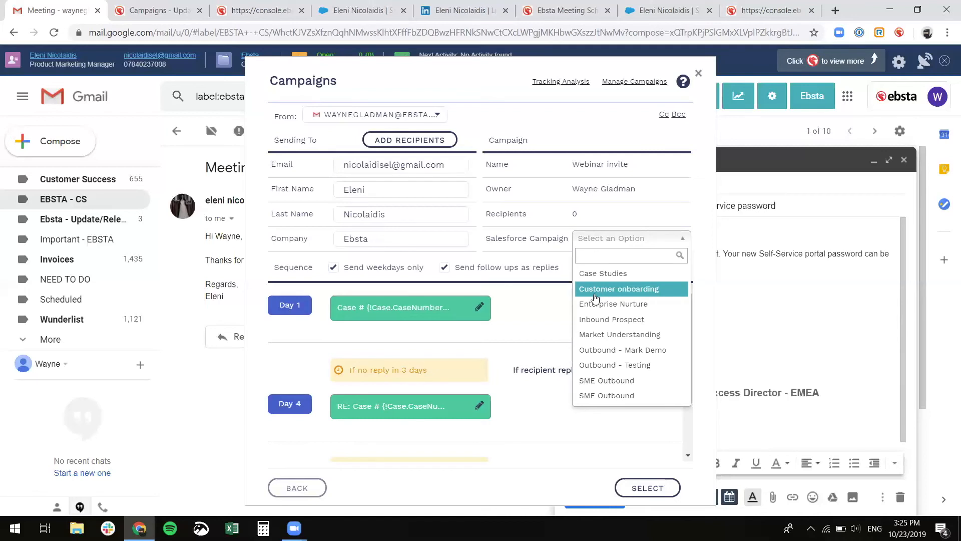
left_click(552, 307)
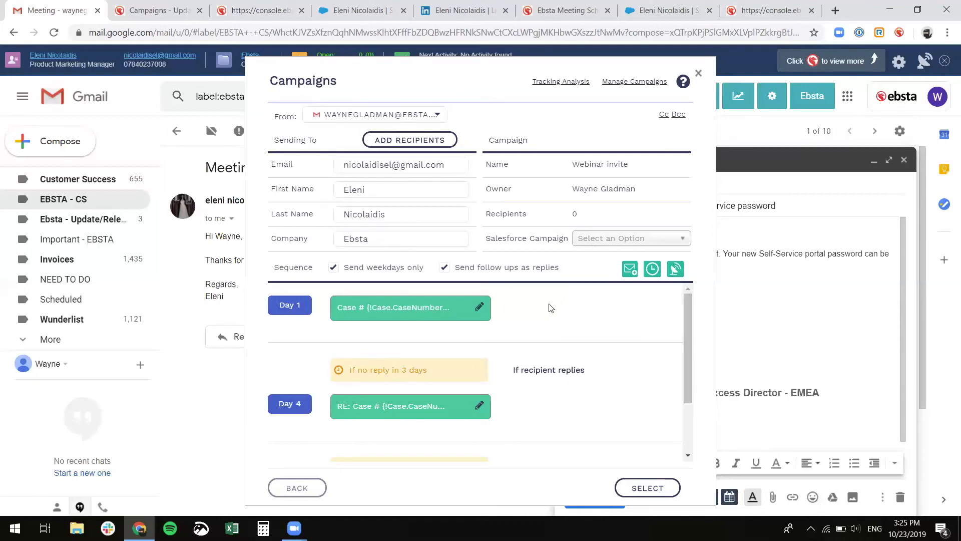
left_click(652, 270)
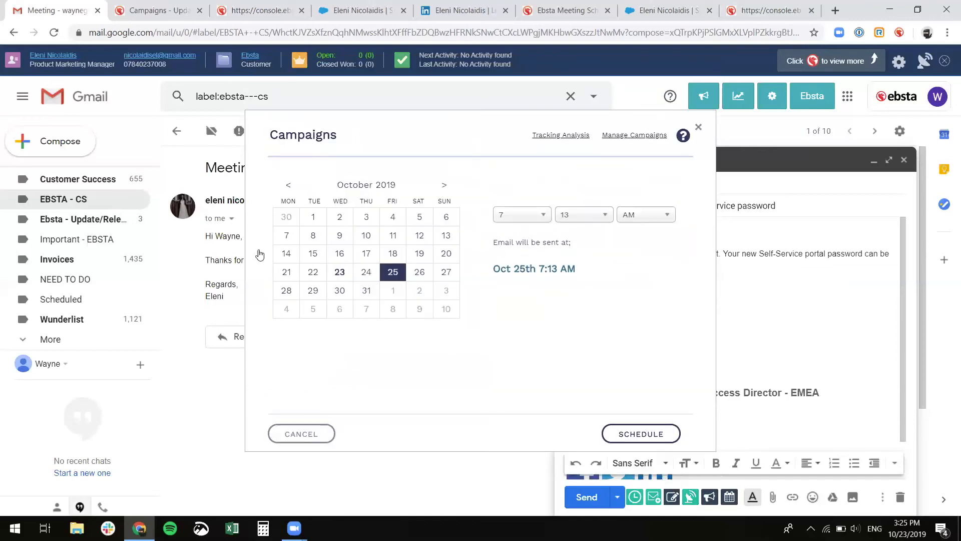
left_click(338, 273)
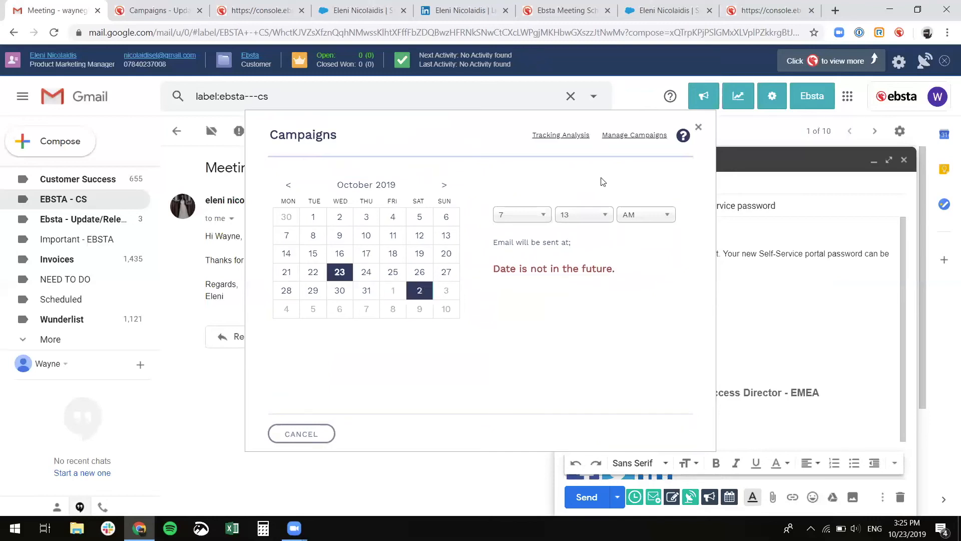
left_click(324, 432)
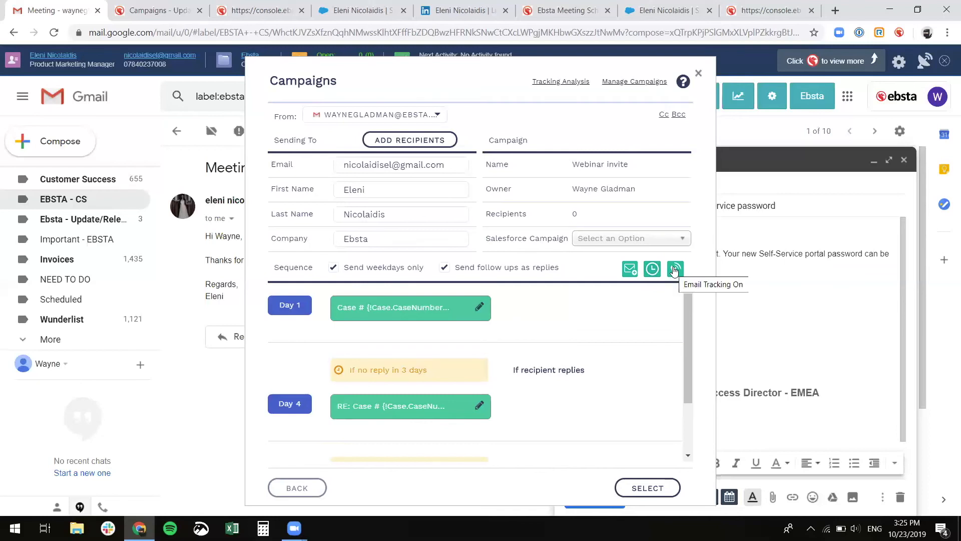
- Apply the Webinar invite campaign and send its first email to schedule the sequence
left_click(665, 485)
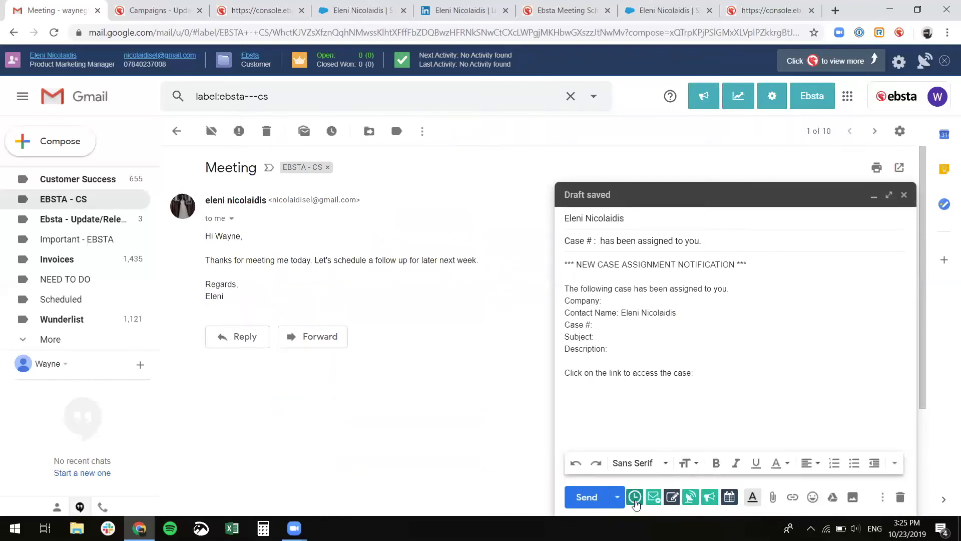
left_click(579, 498)
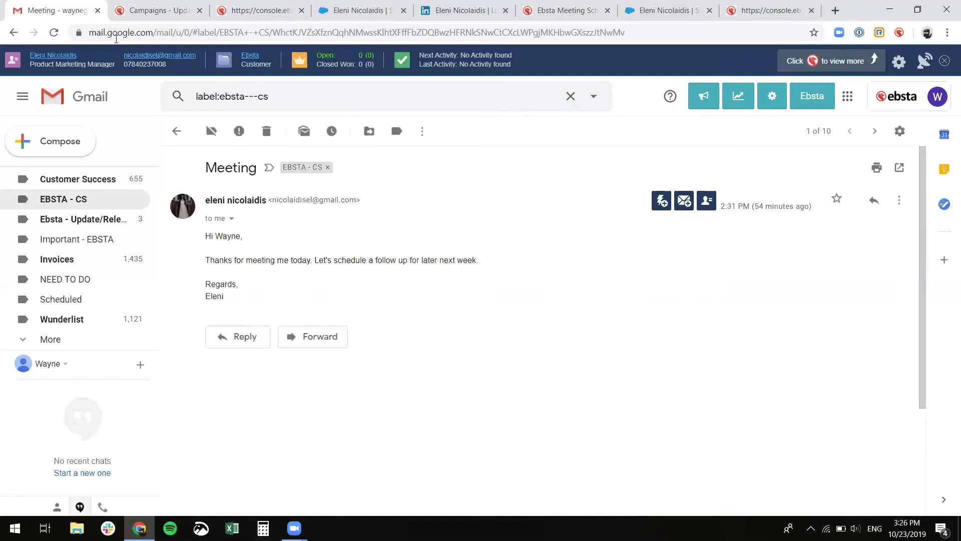
- Check the Webinar invite campaign's people list, leaving the Active, Opened recipient unchanged
left_click(155, 10)
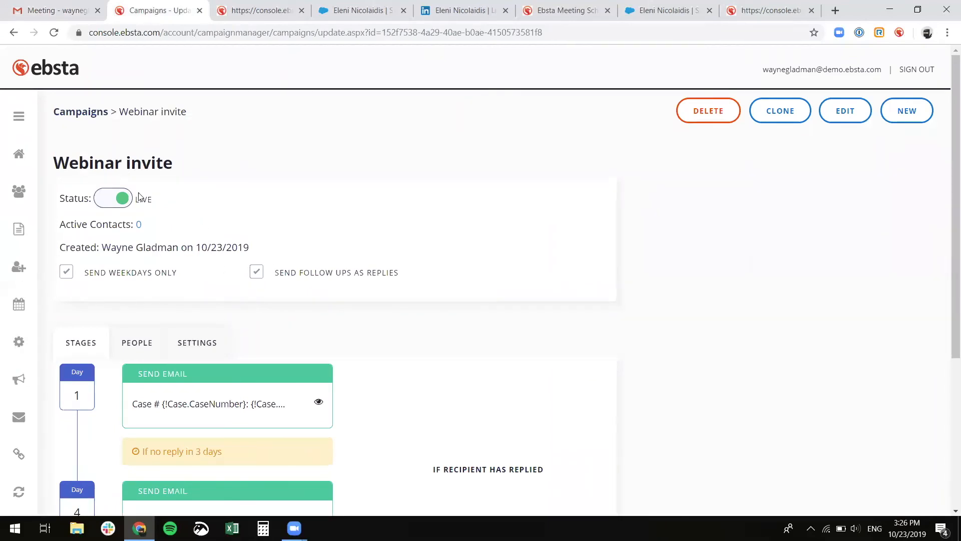
left_click(140, 345)
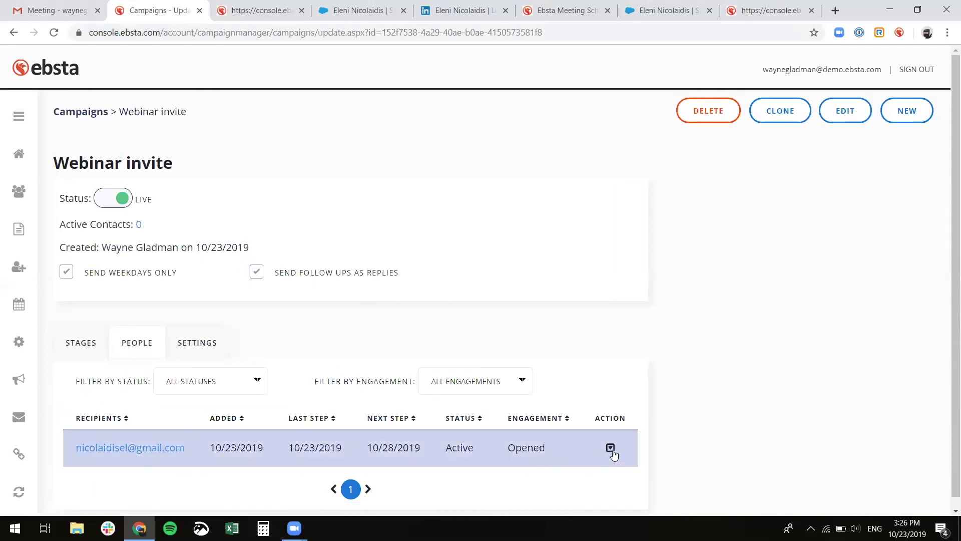
left_click(610, 448)
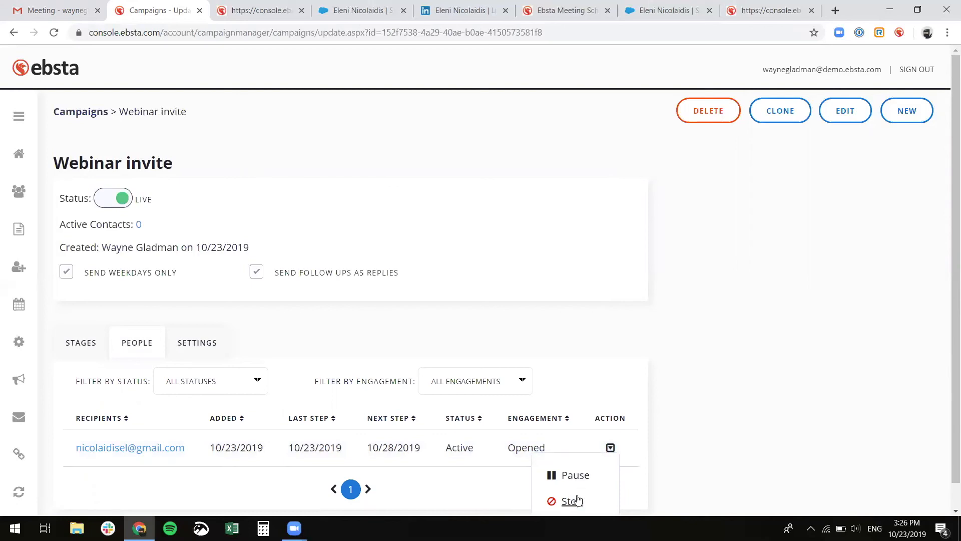
left_click(580, 450)
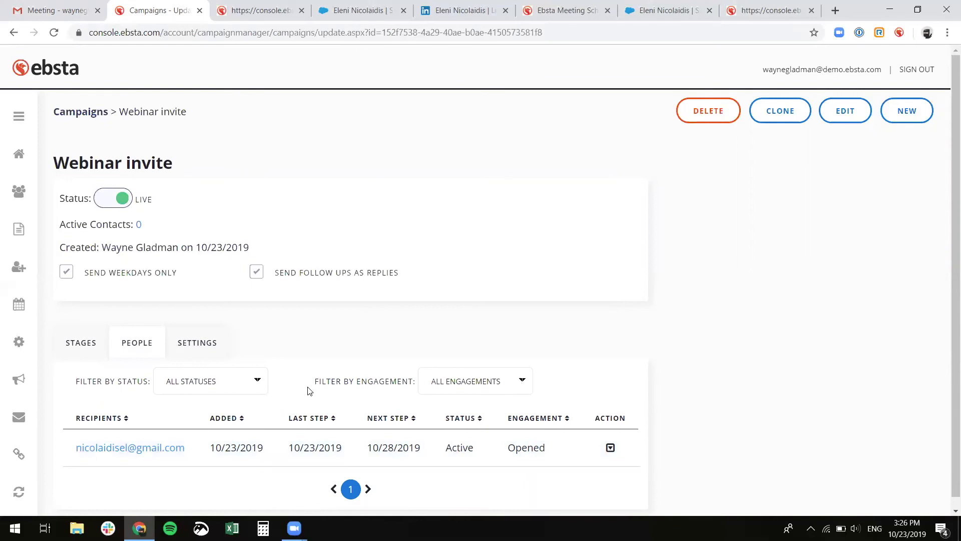
- Insert a 'Schedule a meeting with me here' Ebsta calendar link into a new Gmail message
left_click(53, 11)
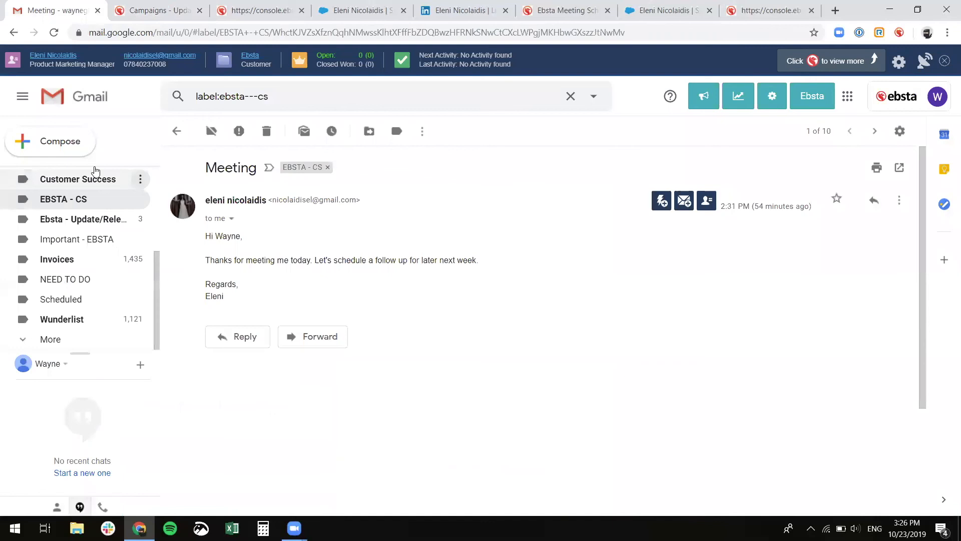
left_click(62, 142)
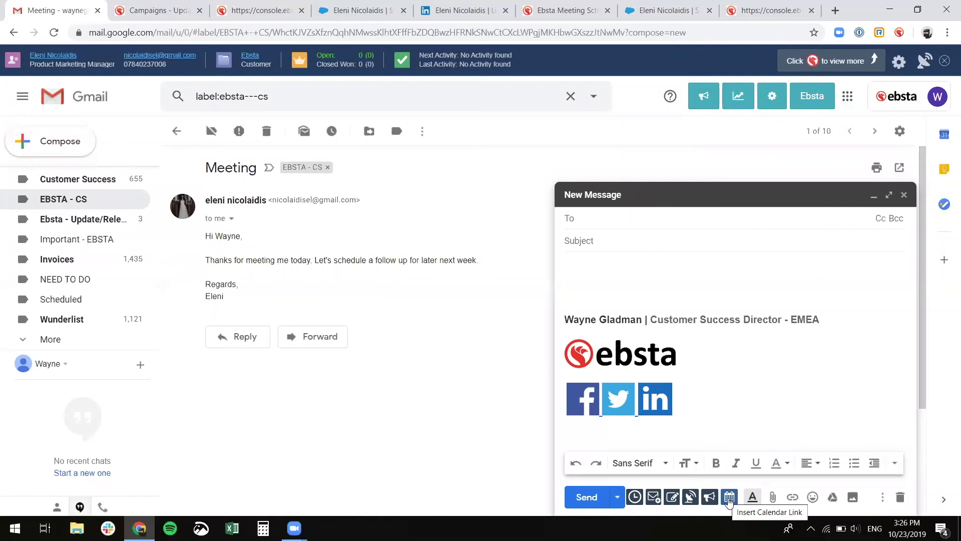
left_click(667, 269)
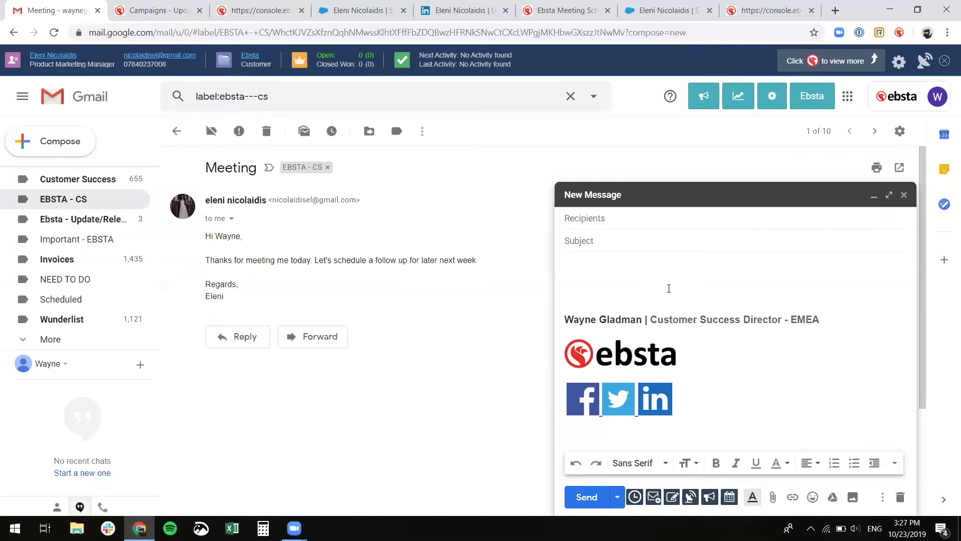
left_click(734, 502)
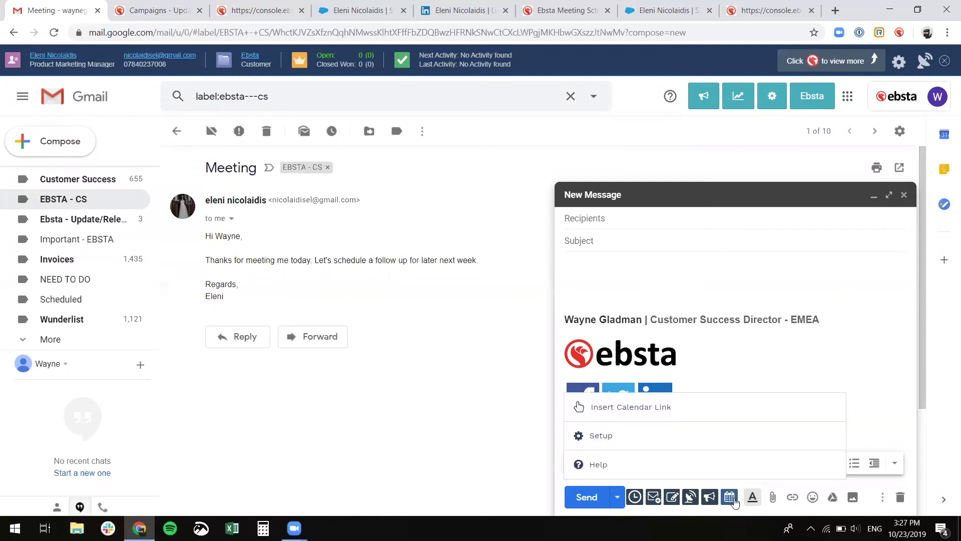
left_click(702, 407)
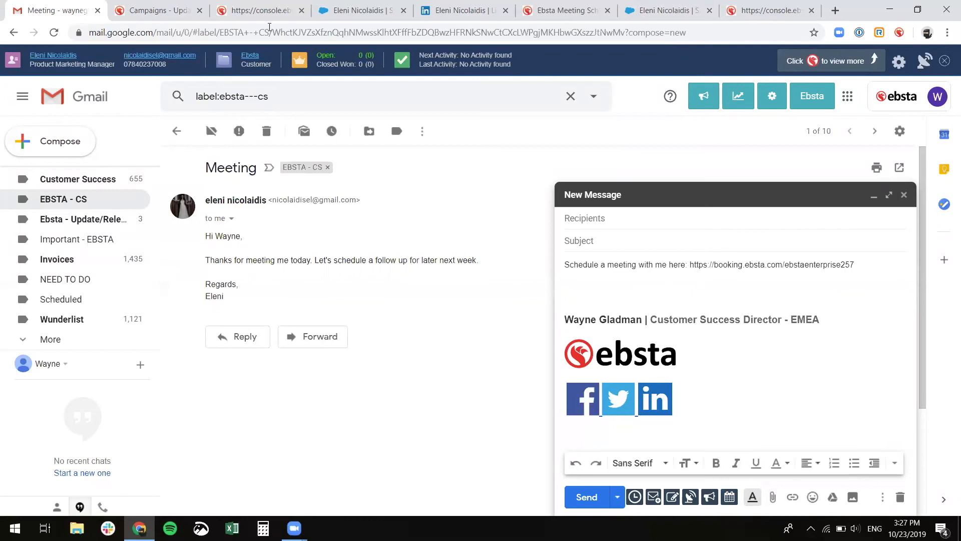
left_click(263, 12)
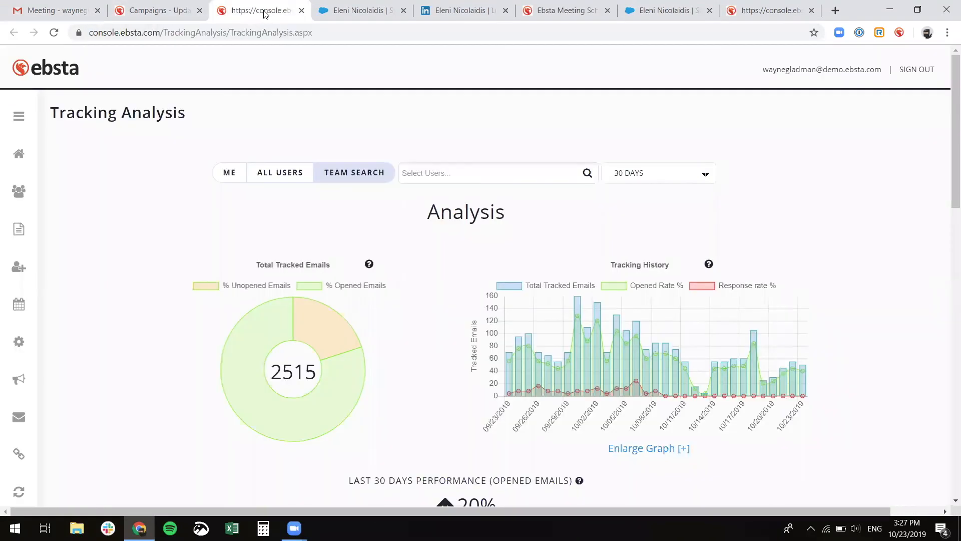
- Browse the booking page's 30-minute meeting slots for 23–25 October in Europe/London time
left_click(561, 11)
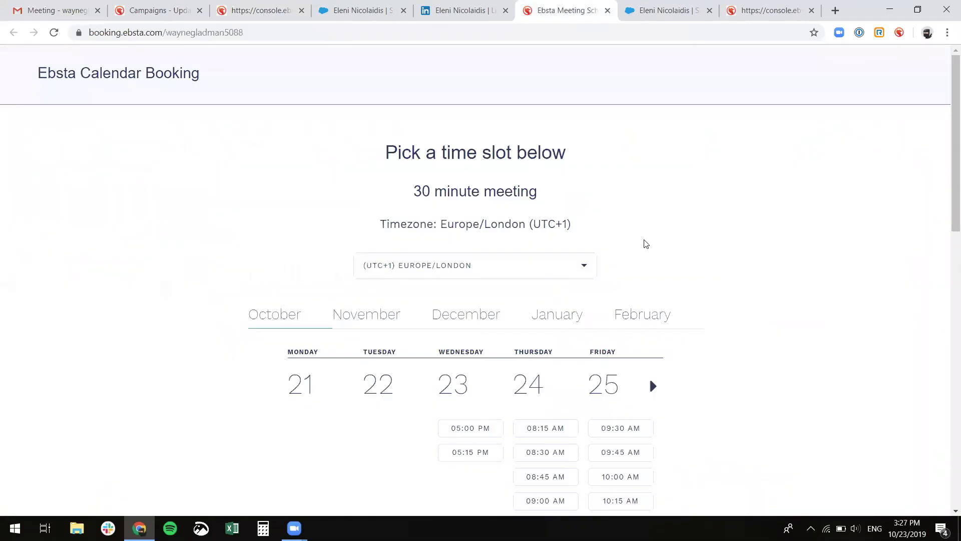
scroll(645, 243, "down", 7)
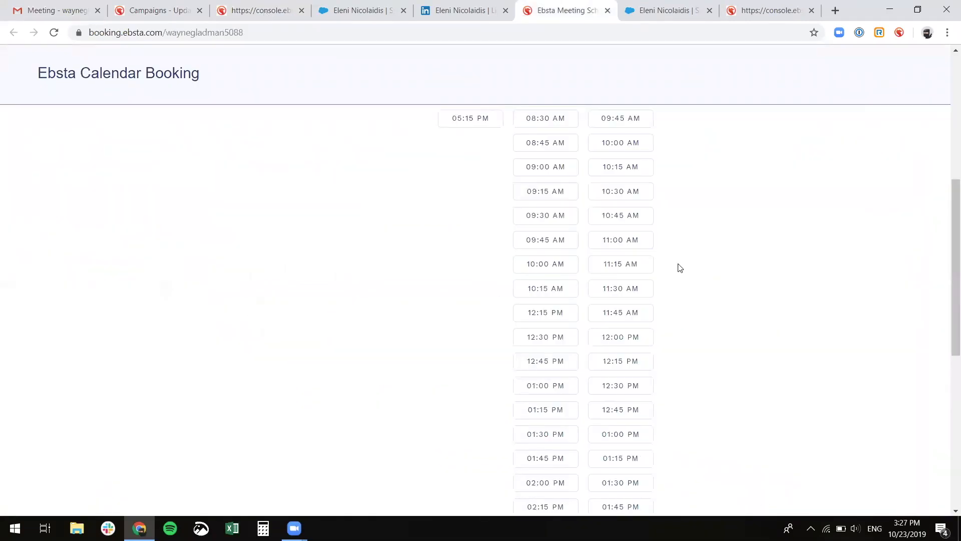
scroll(673, 265, "up", 2)
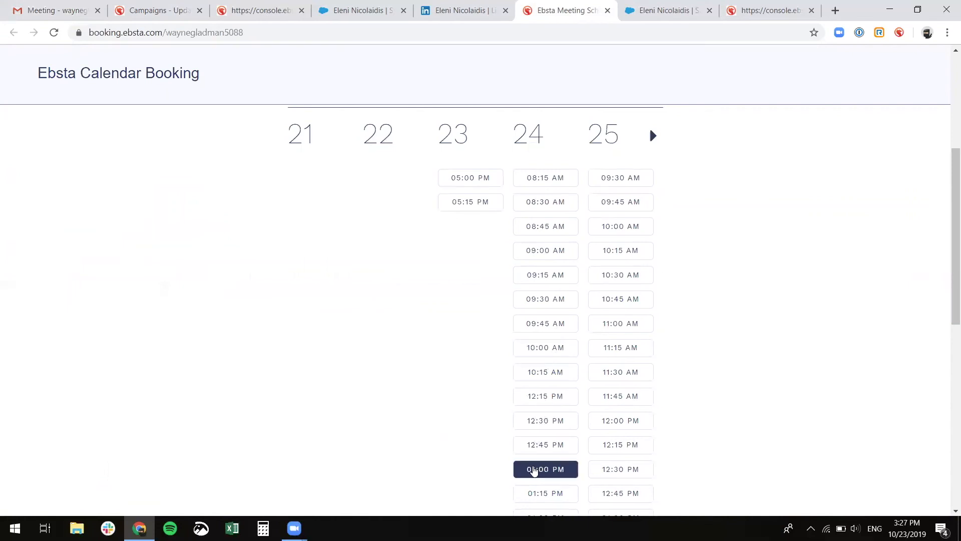
scroll(531, 468, "down", 2)
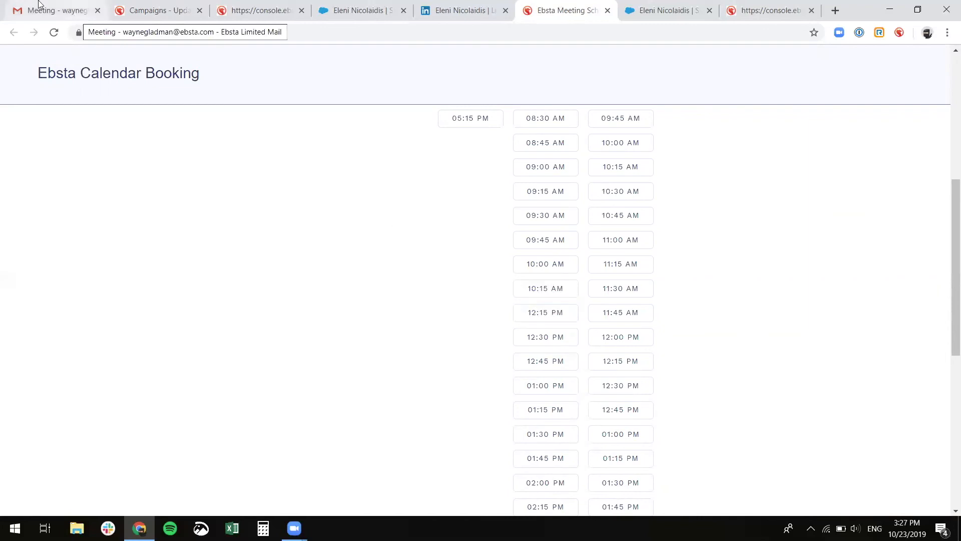
- Open Calendar Booking Setup from the draft's Ebsta calendar menu
left_click(50, 10)
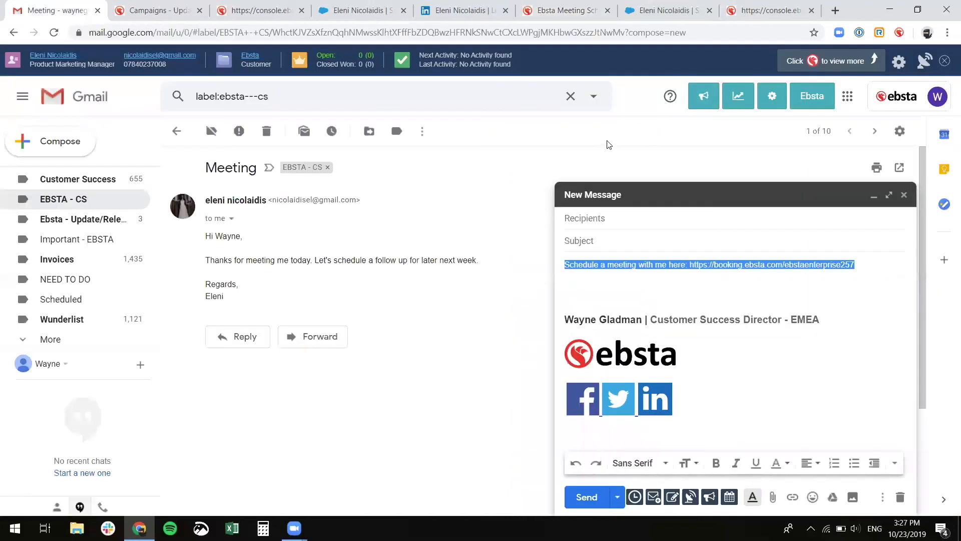
left_click(729, 497)
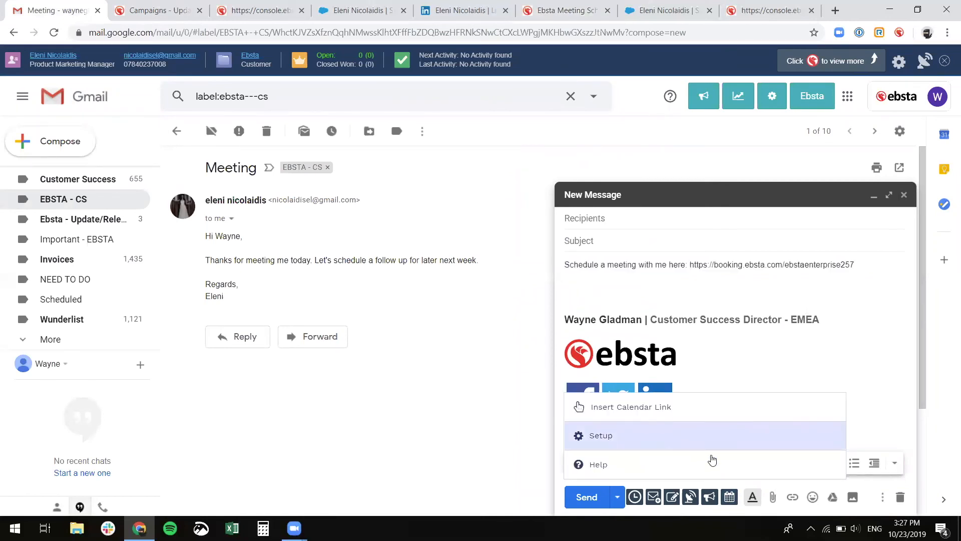
left_click(596, 439)
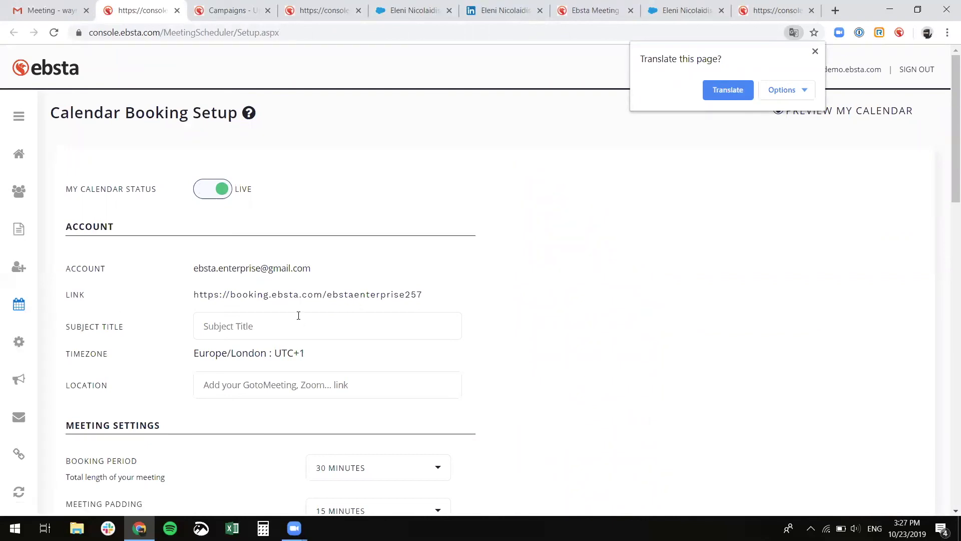
- Review the scheduler setup settings, then return to the booking page showing 'Pick a time slot below'
scroll(299, 315, "down", 2)
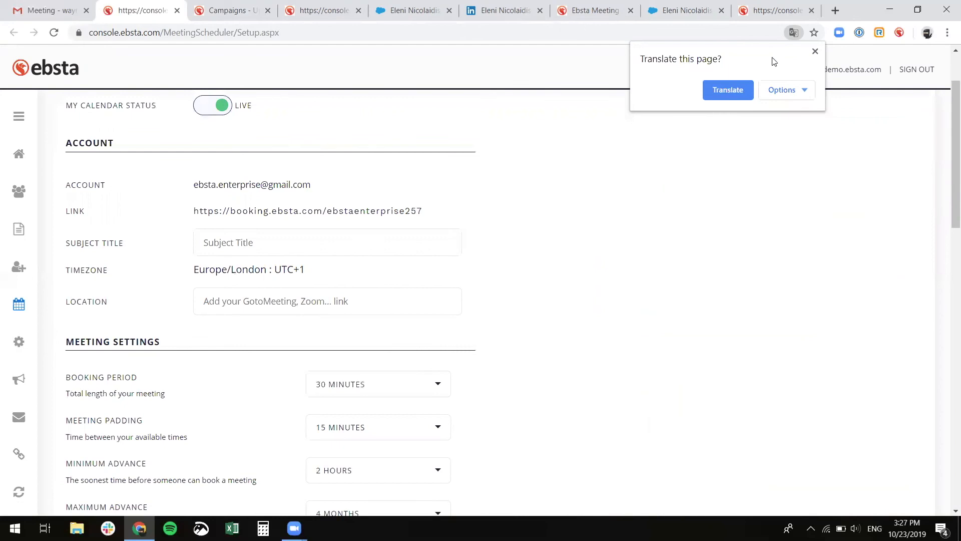
left_click(815, 51)
scroll(651, 302, "down", 2)
scroll(650, 302, "down", 2)
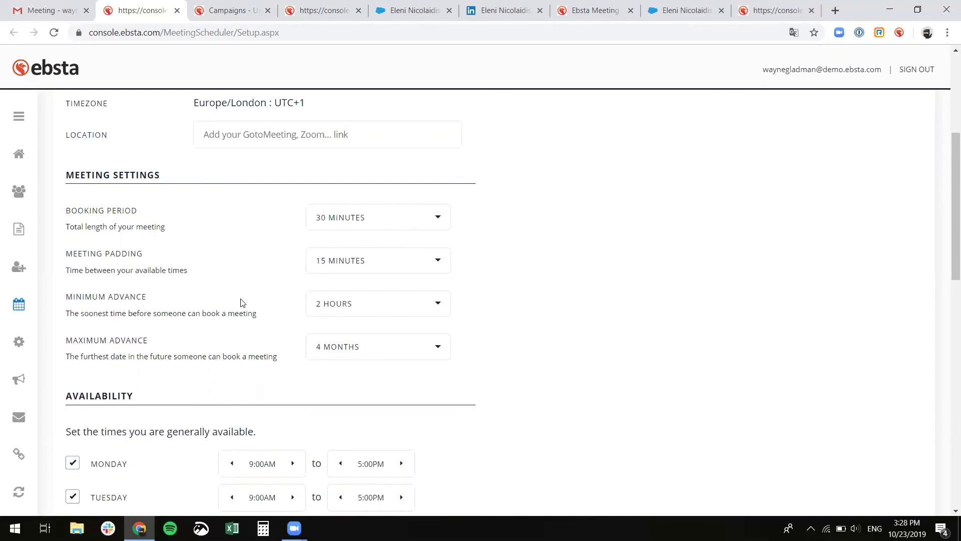
scroll(239, 300, "down", 5)
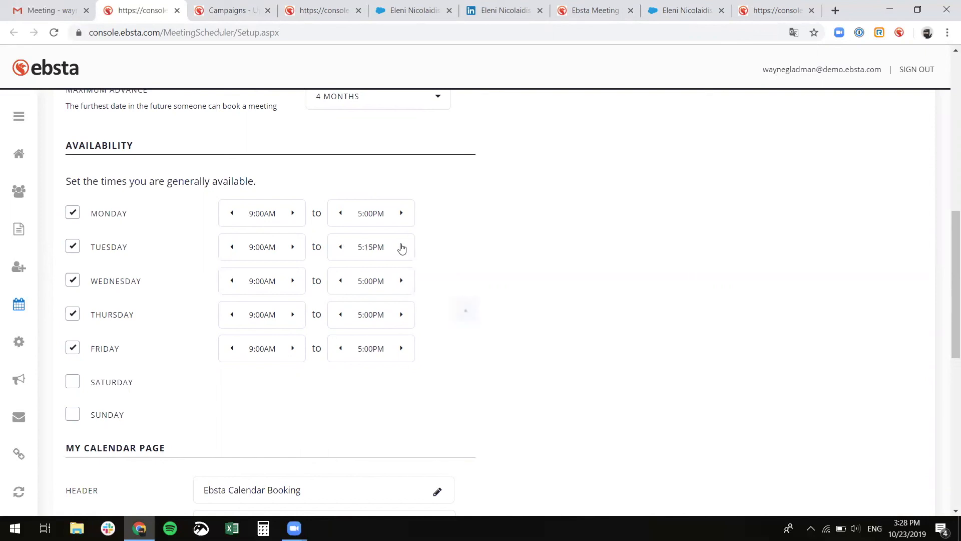
scroll(401, 247, "down", 5)
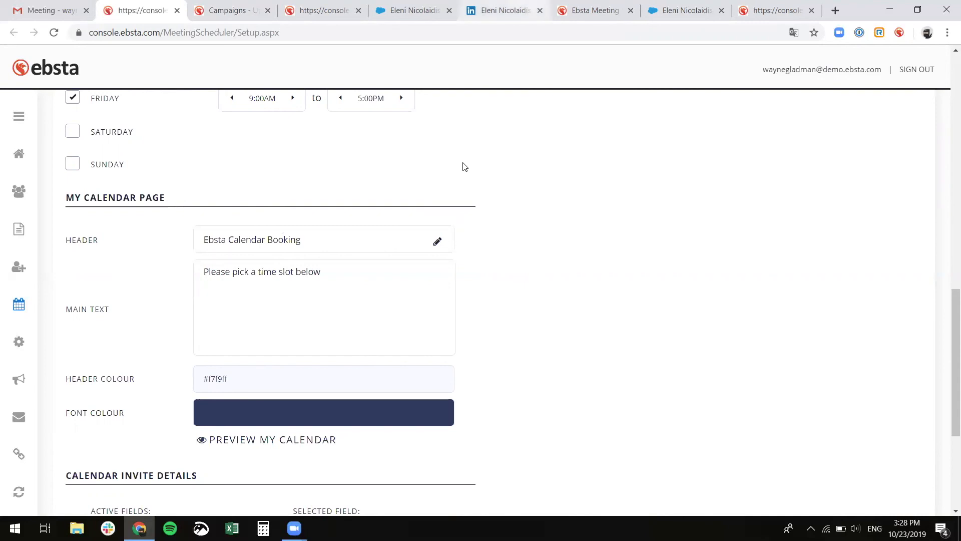
left_click(590, 10)
scroll(298, 433, "up", 10)
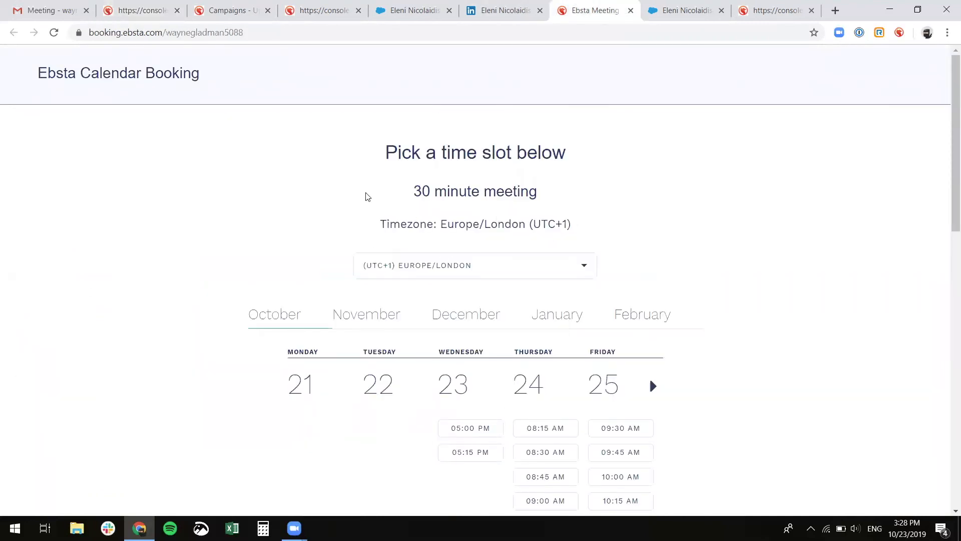
- Add a required 'New Field' to the invite details and pick the 05:15 PM slot on 23 October
left_click(50, 10)
left_click(140, 10)
scroll(483, 370, "down", 5)
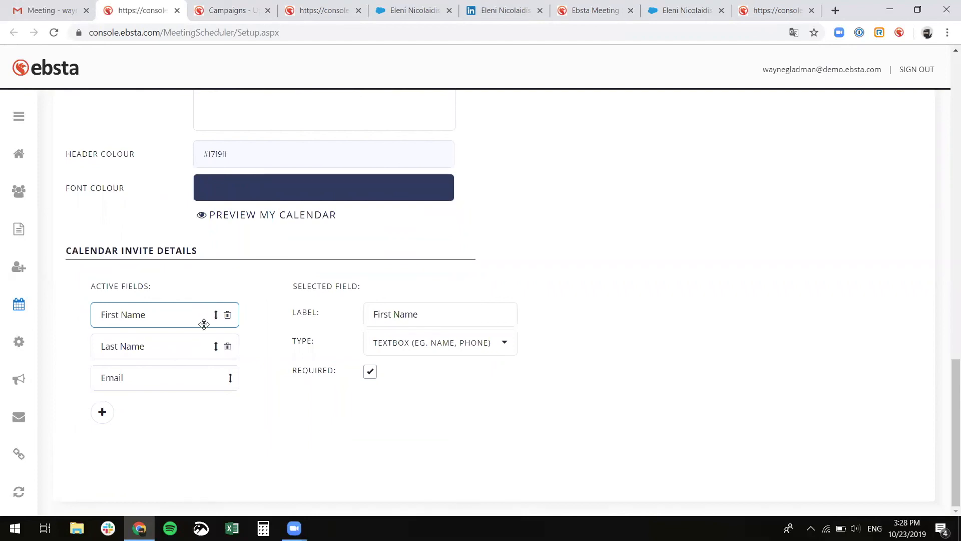
left_click(101, 412)
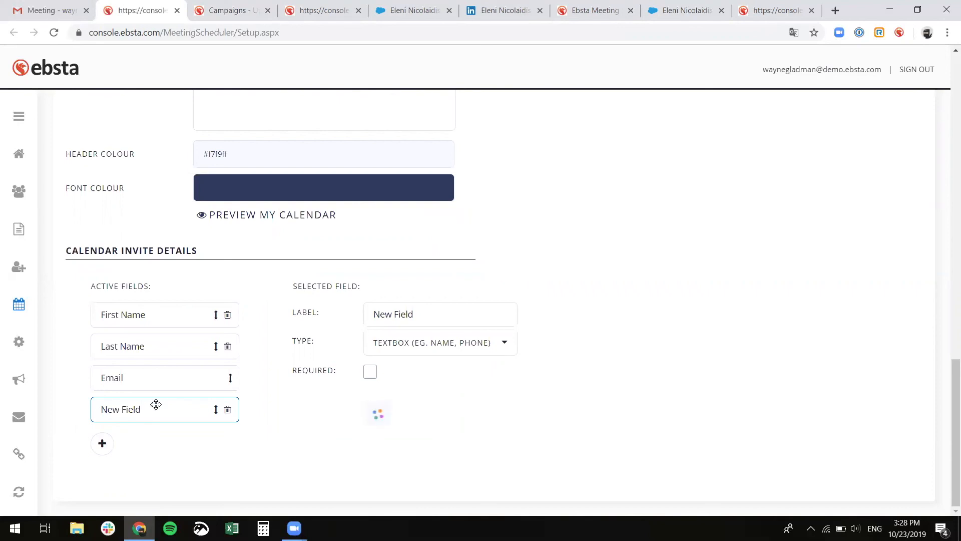
left_click(371, 373)
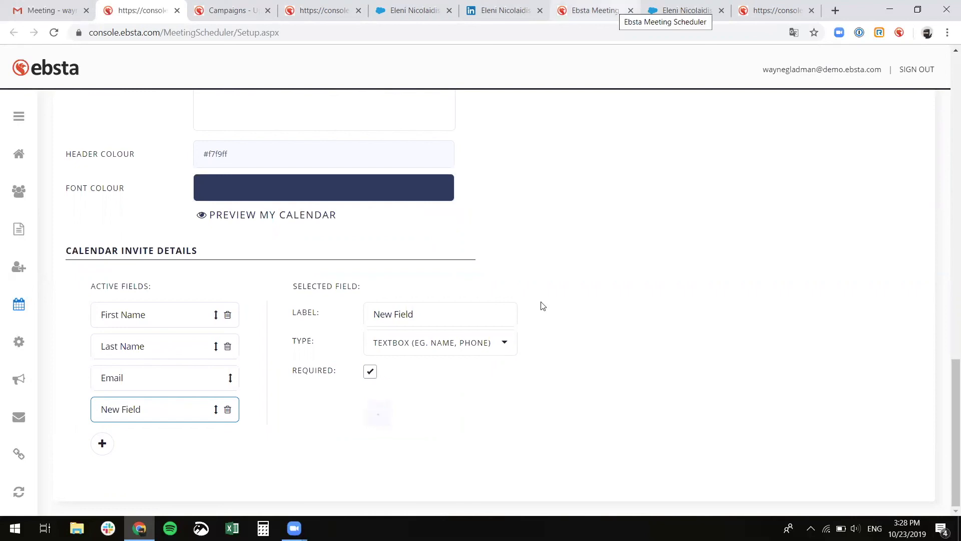
left_click(594, 10)
left_click(484, 454)
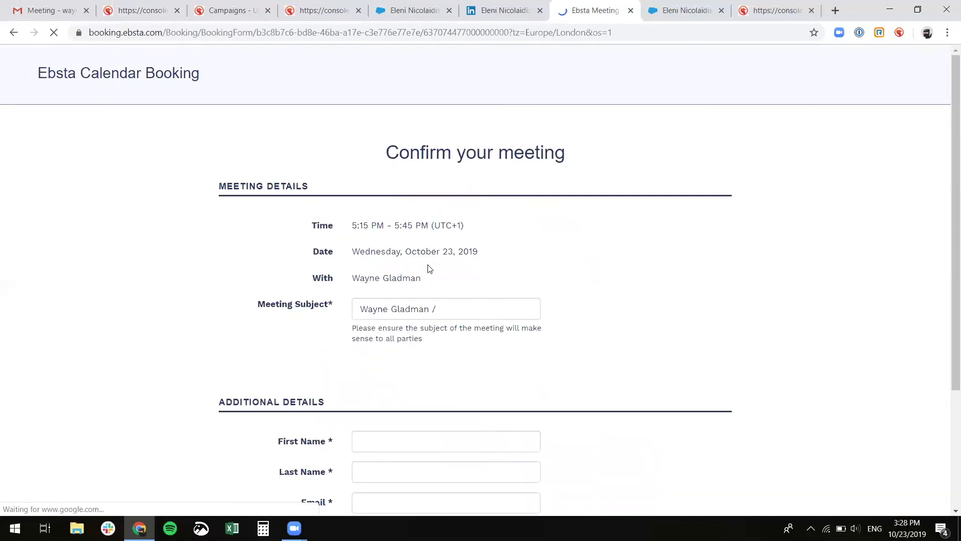
- Verify New Field appears under Additional Details, then close the Gmail New Message draft
scroll(427, 273, "down", 3)
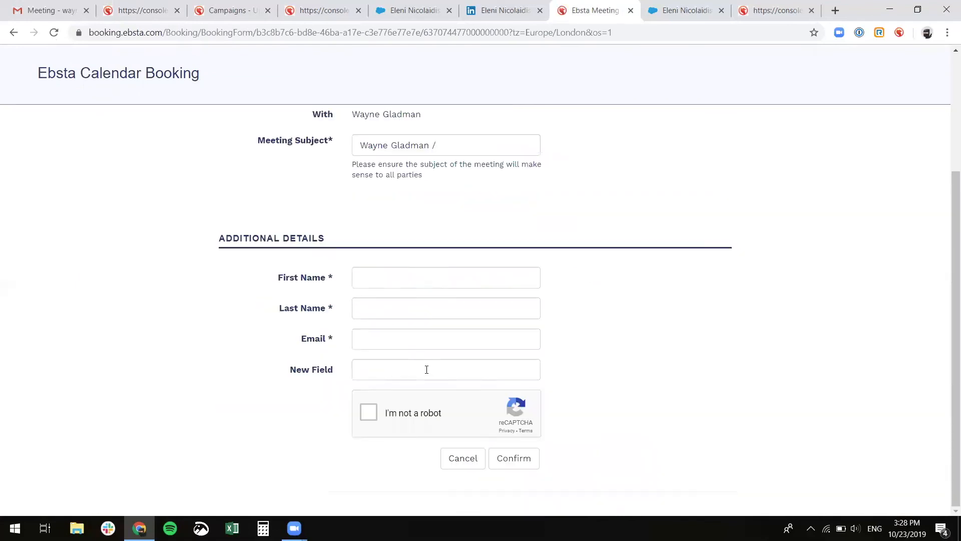
scroll(427, 362, "up", 3)
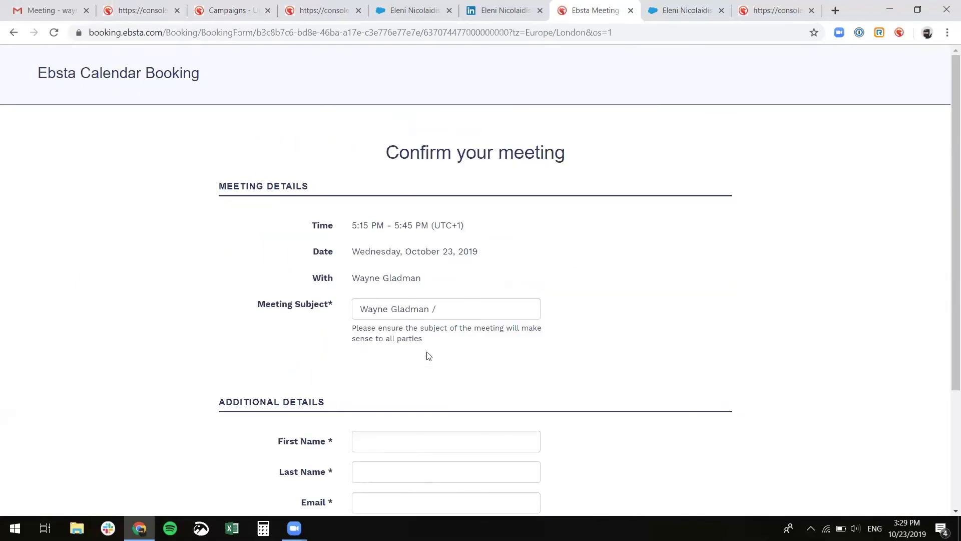
left_click(56, 5)
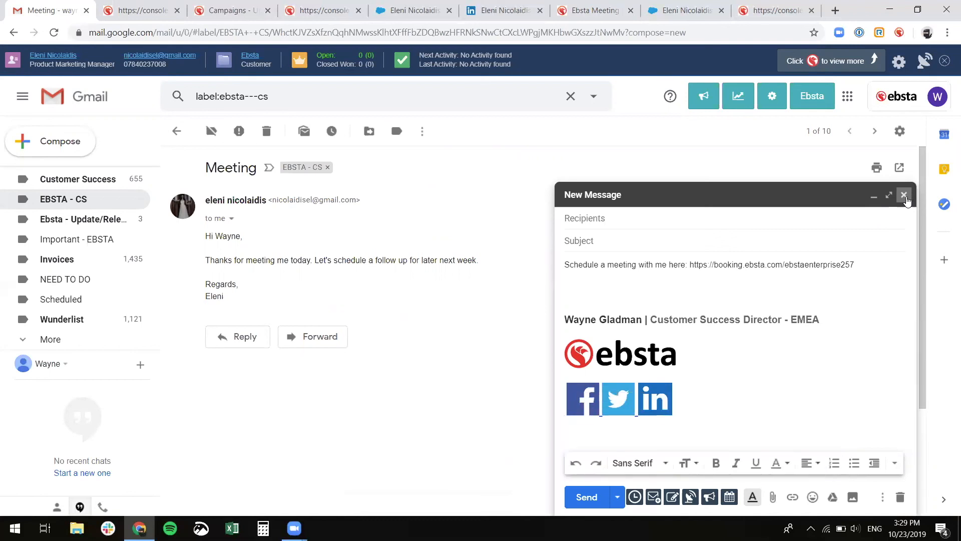
left_click(905, 197)
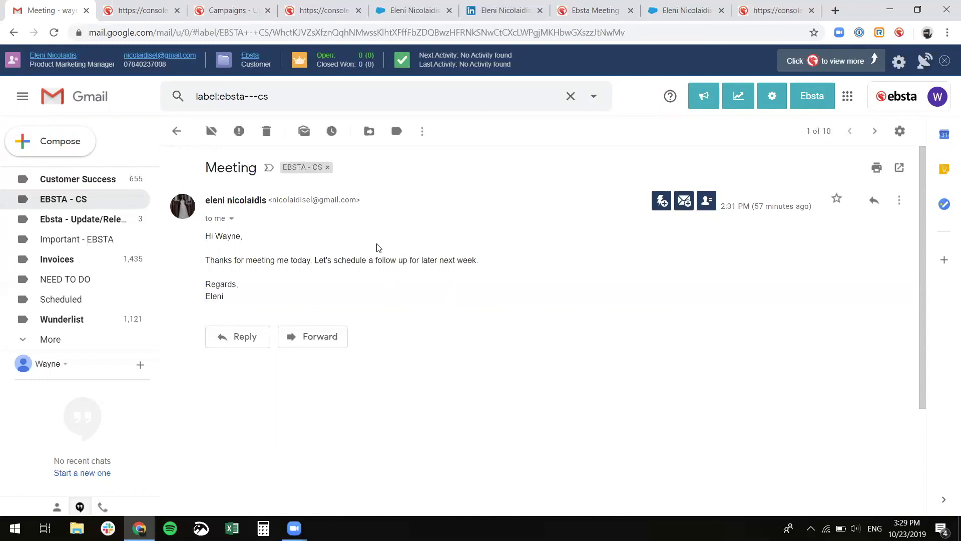
- Go to the console's Calendar Sync page for Salesforce sync with Office365 or Gmail
left_click(148, 11)
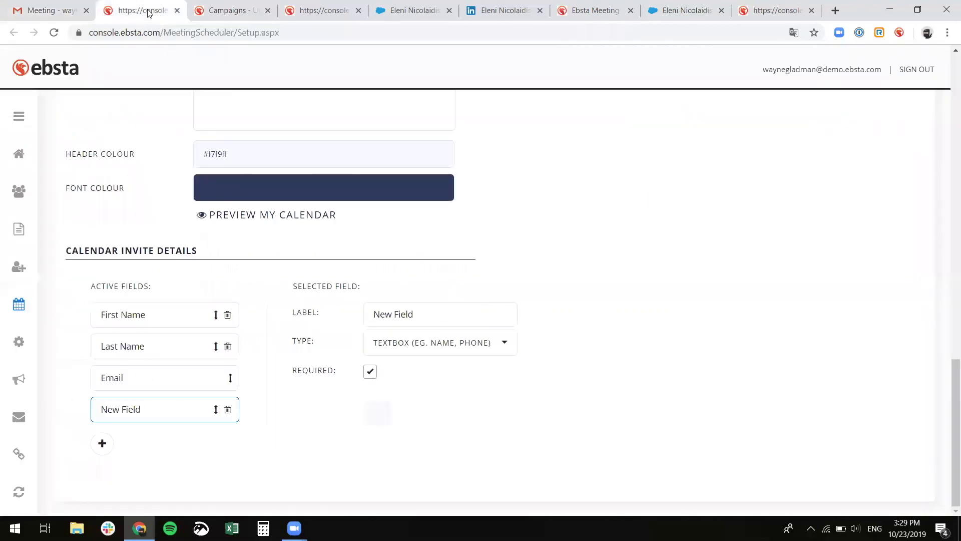
left_click(20, 118)
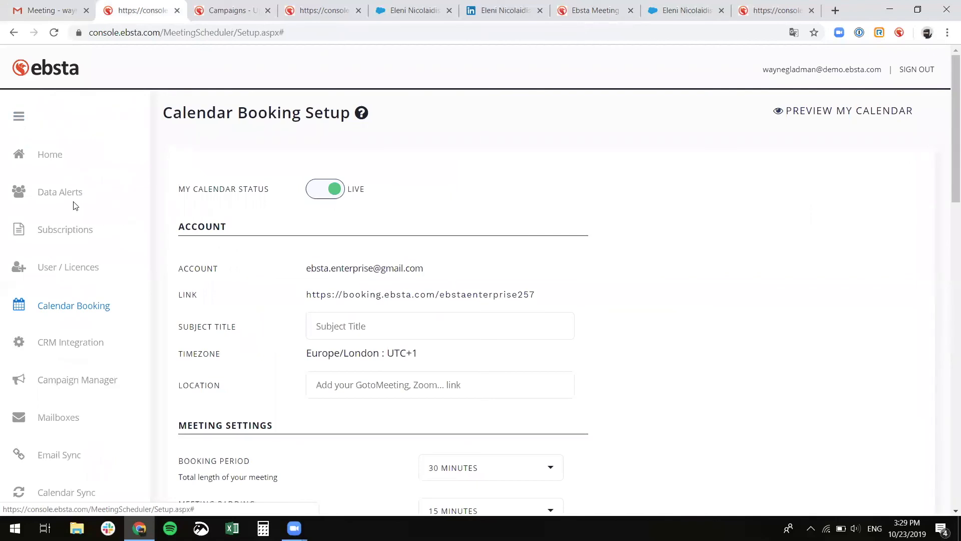
left_click(64, 493)
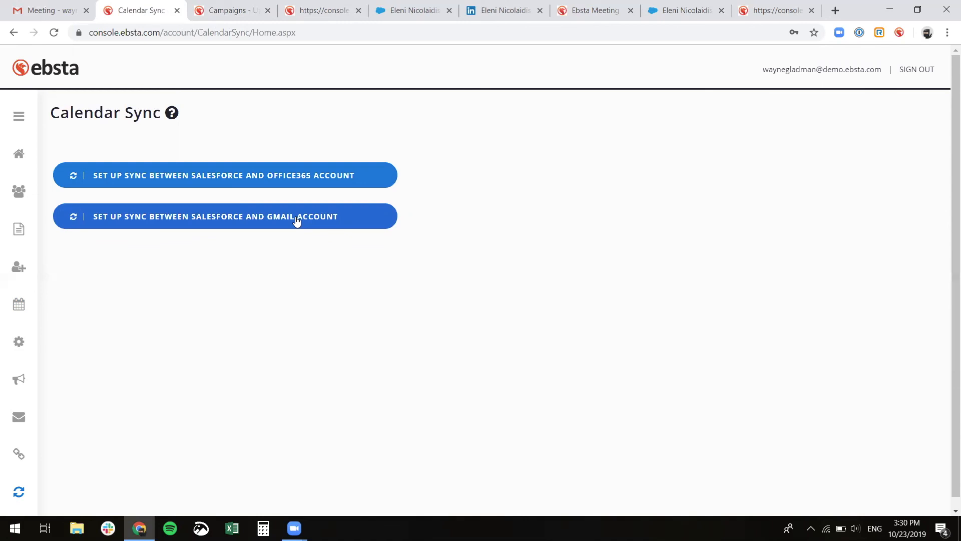
- Return to the Meeting email in Gmail with the label list scrolled up to Inbox
left_click(57, 10)
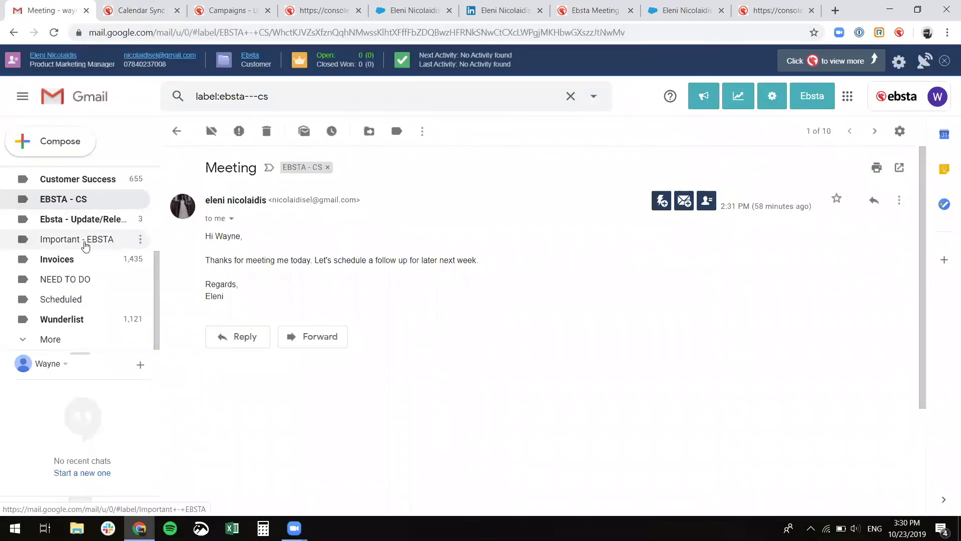
scroll(85, 245, "up", 3)
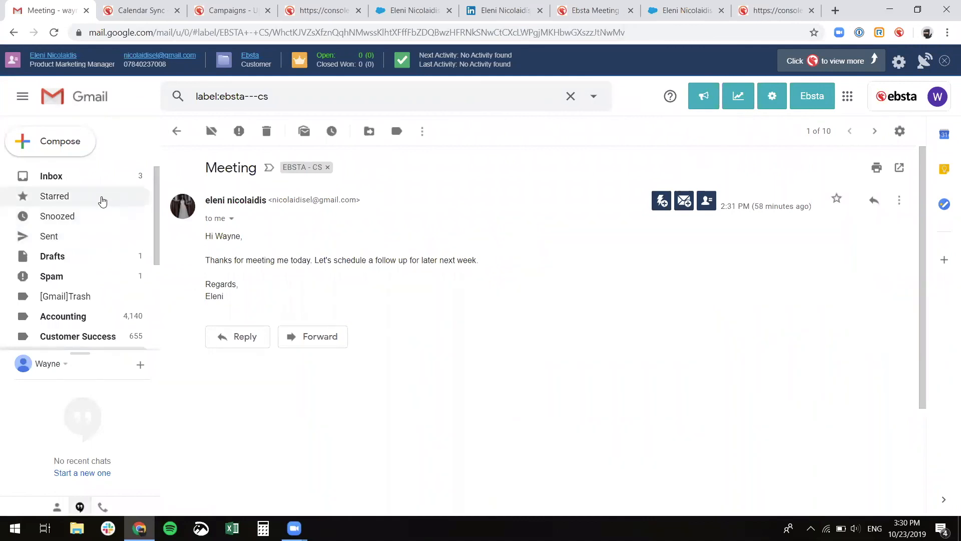